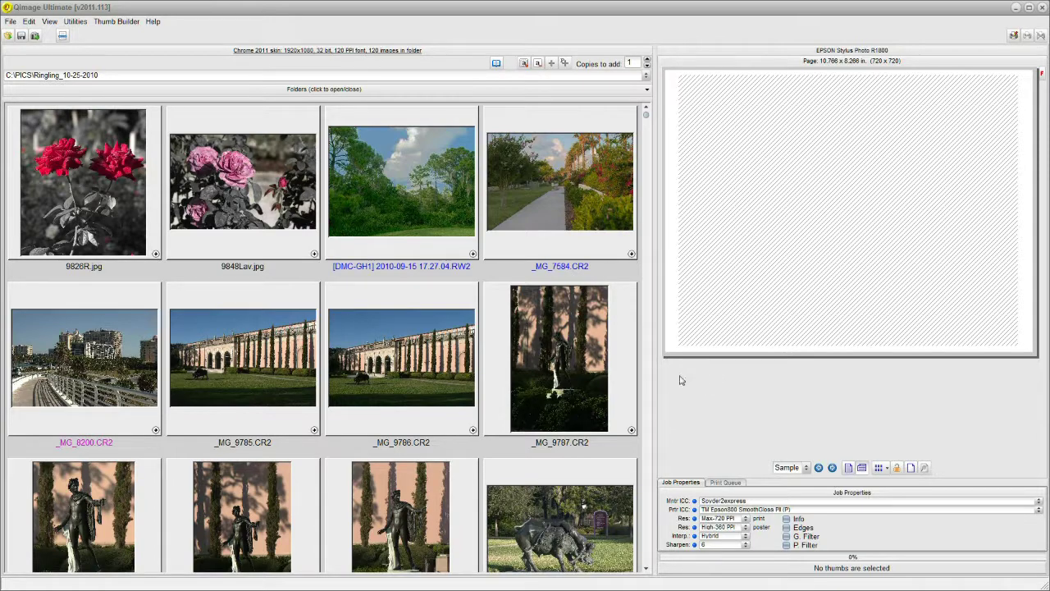
Step: Select the _MG_8200.CR2 thumbnail showing the riverside buildings
click(147, 354)
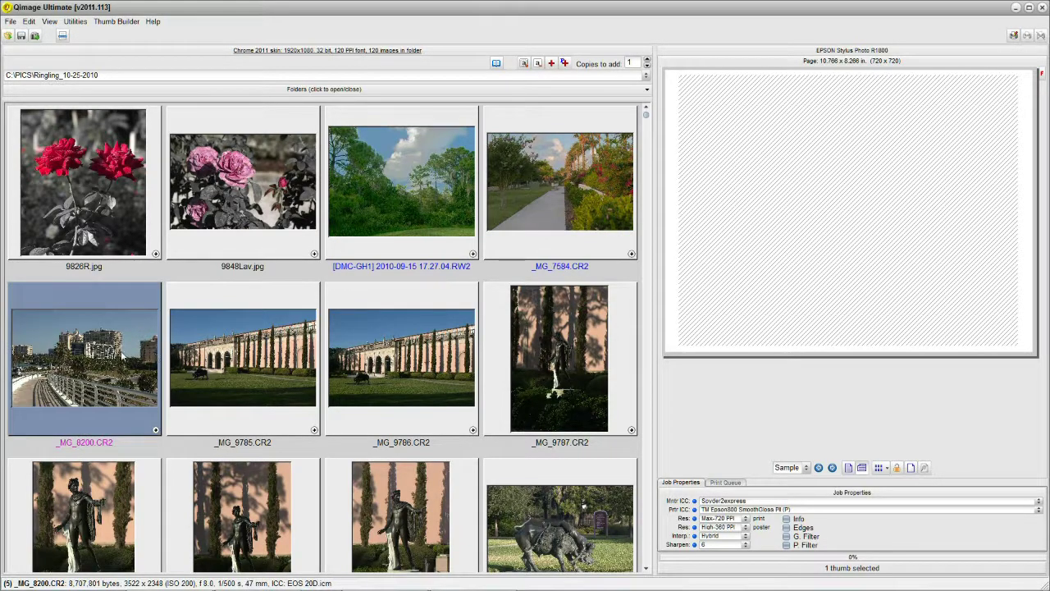
Step: Apply the '(Q) black and white.flt' predefined filter to _MG_8200.CR2 and confirm
right_click(106, 367)
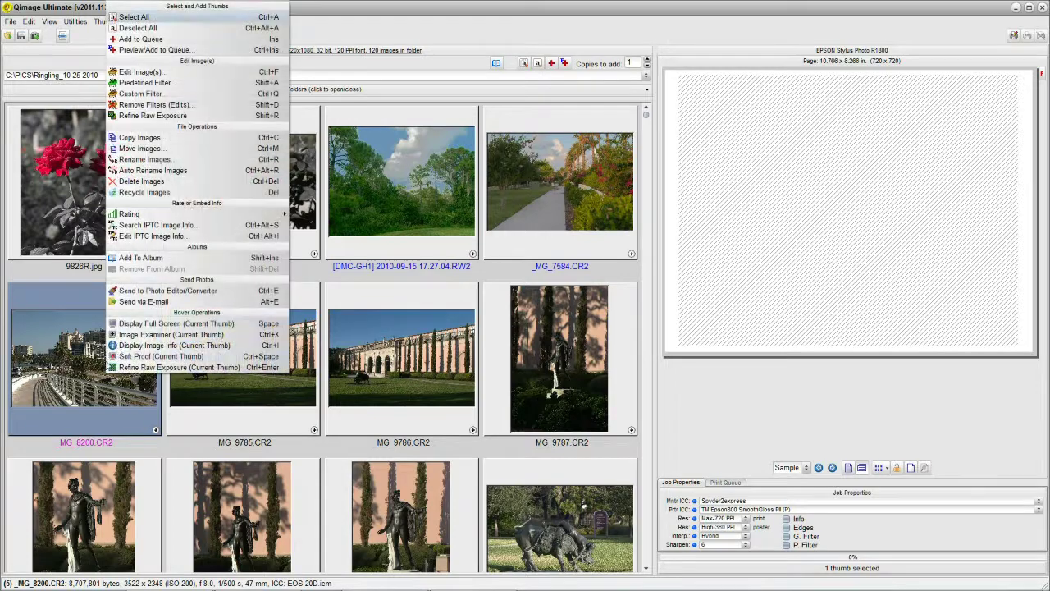
click(174, 85)
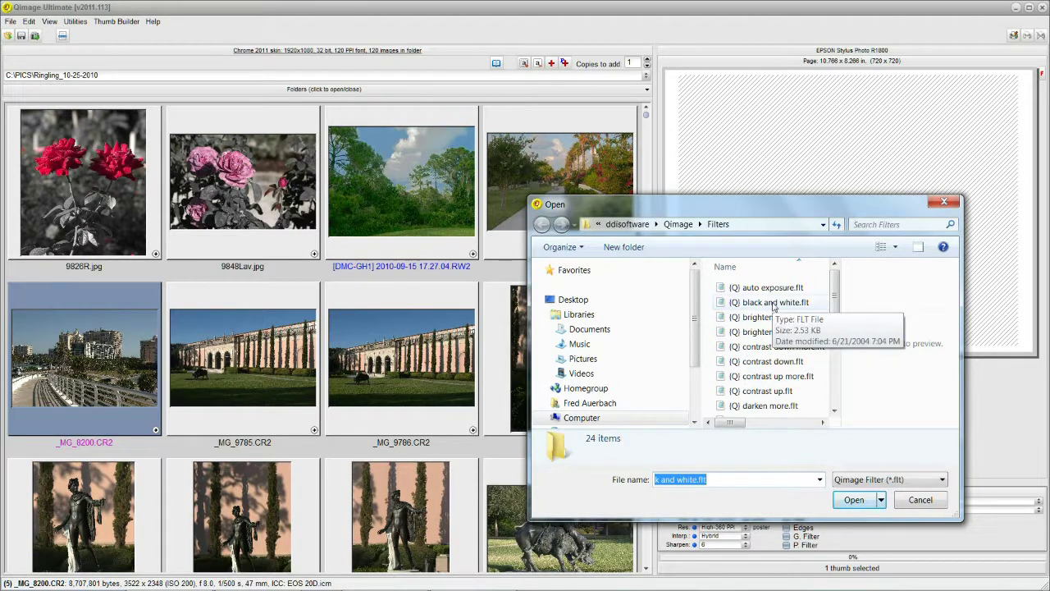
click(773, 303)
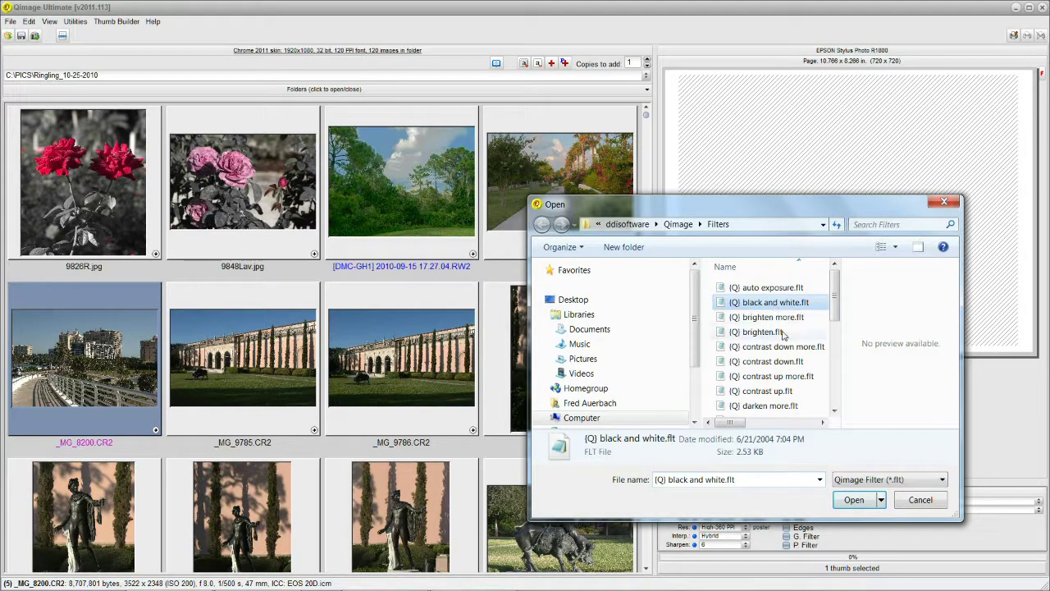
click(851, 500)
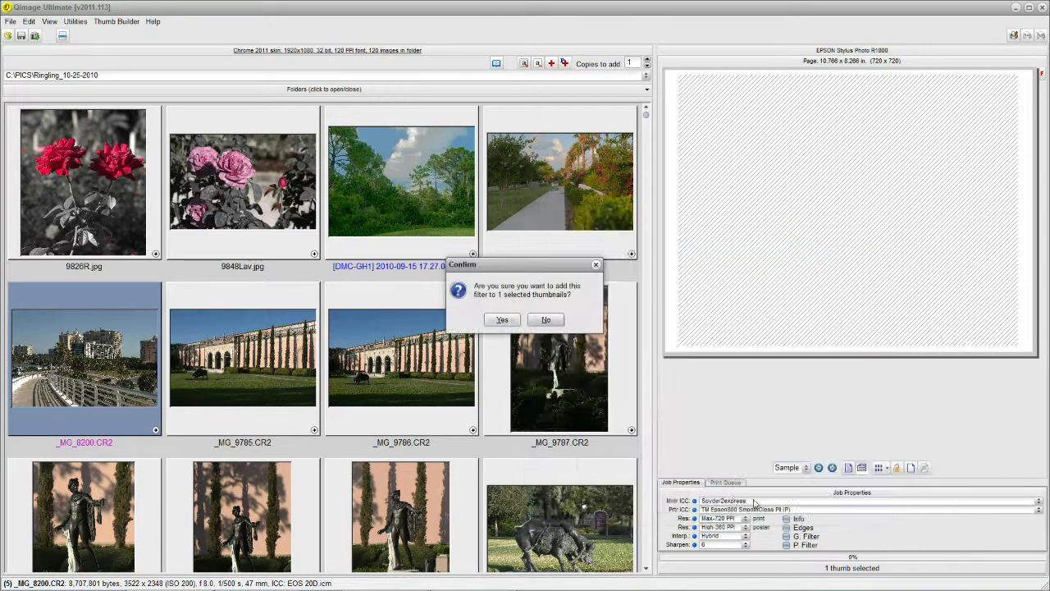
click(501, 320)
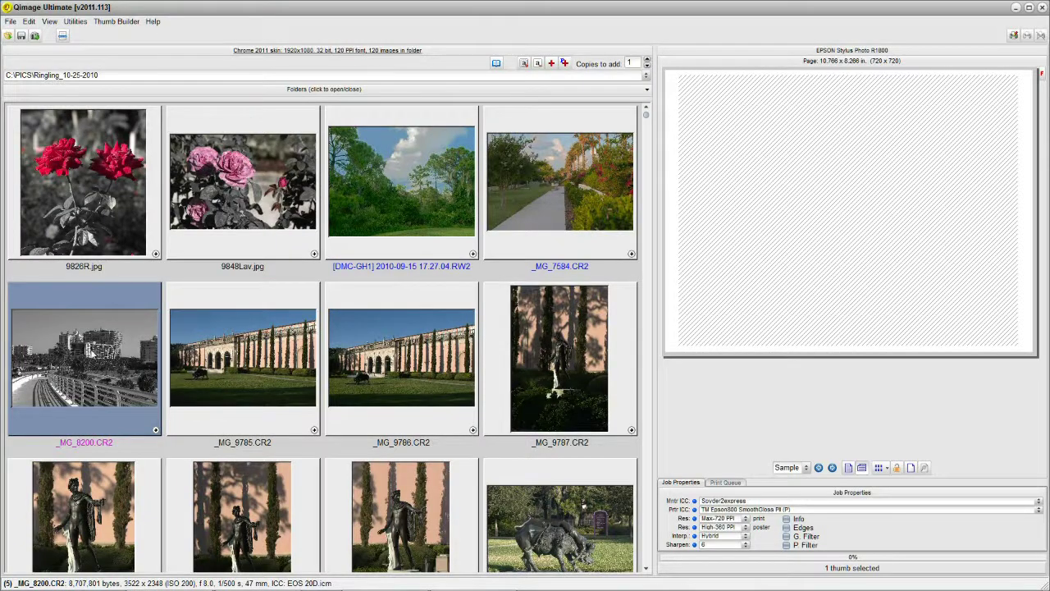
right_click(92, 353)
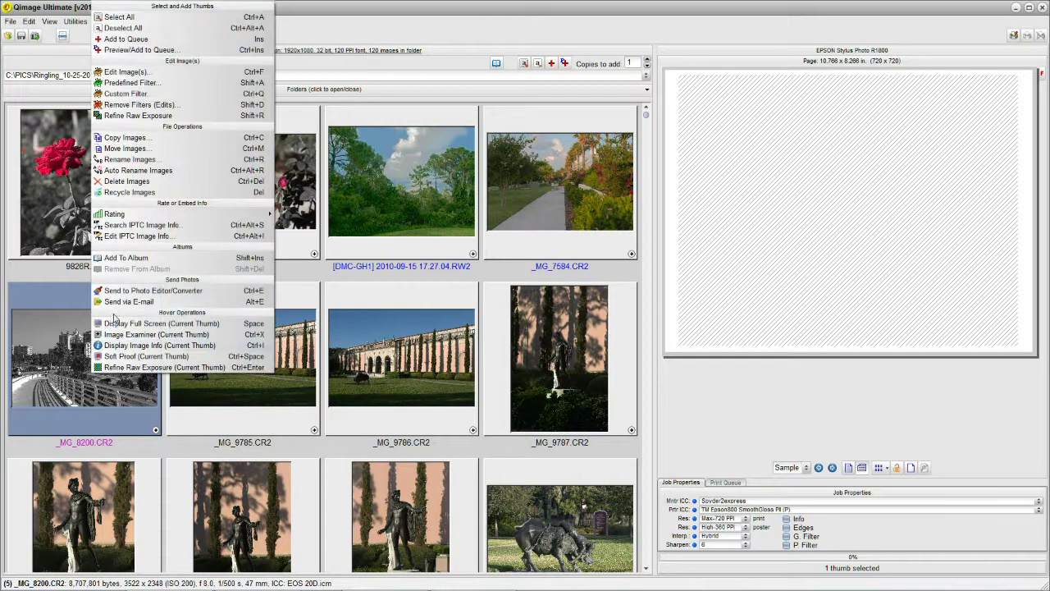
Step: Remove the Sel. Color (1) filter from _MG_8200.CR2 and confirm the removal
click(160, 108)
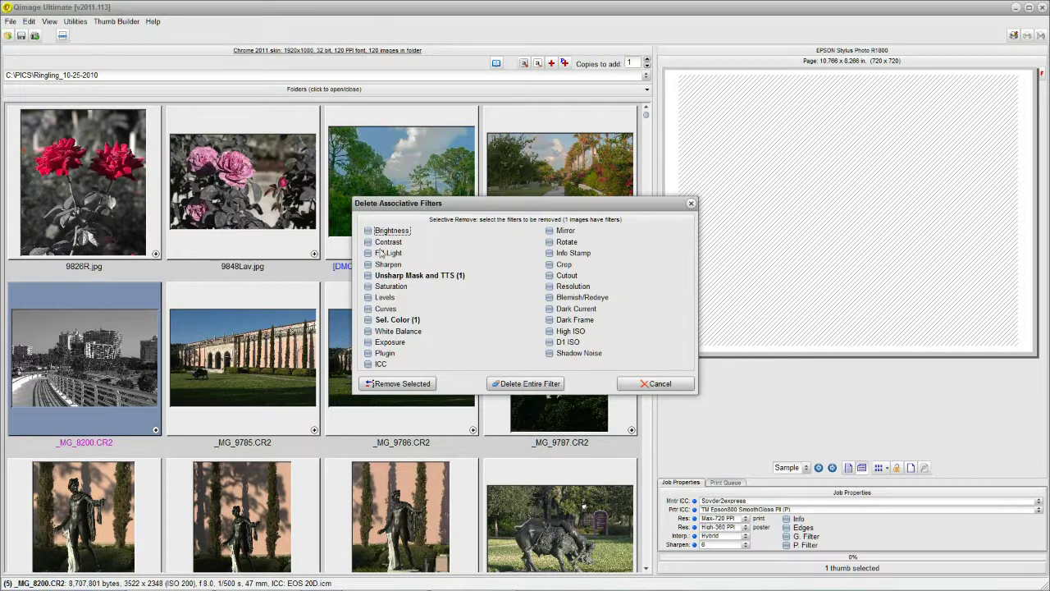
click(367, 320)
click(402, 385)
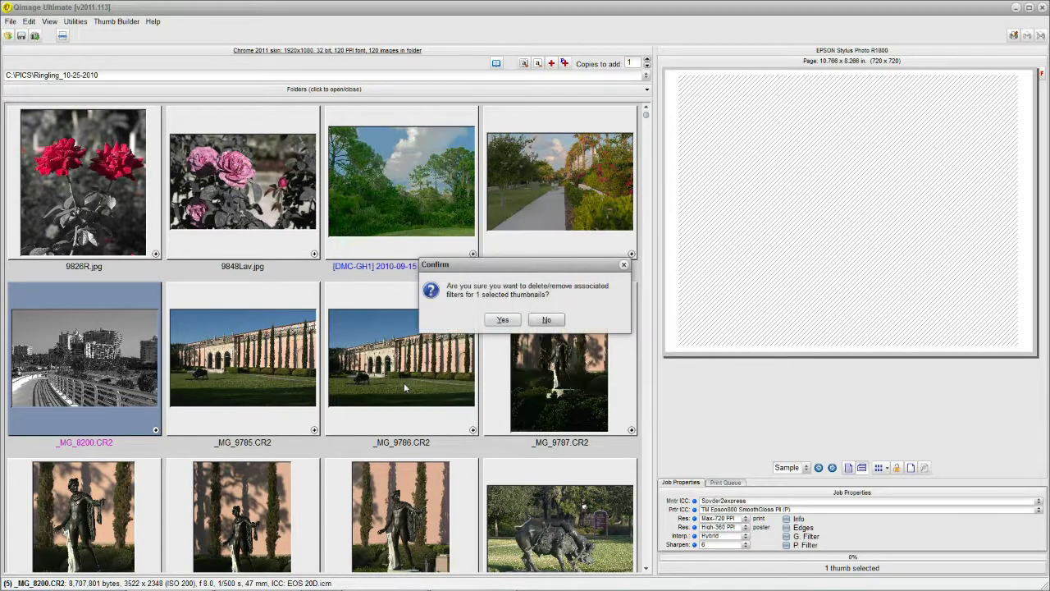
click(502, 319)
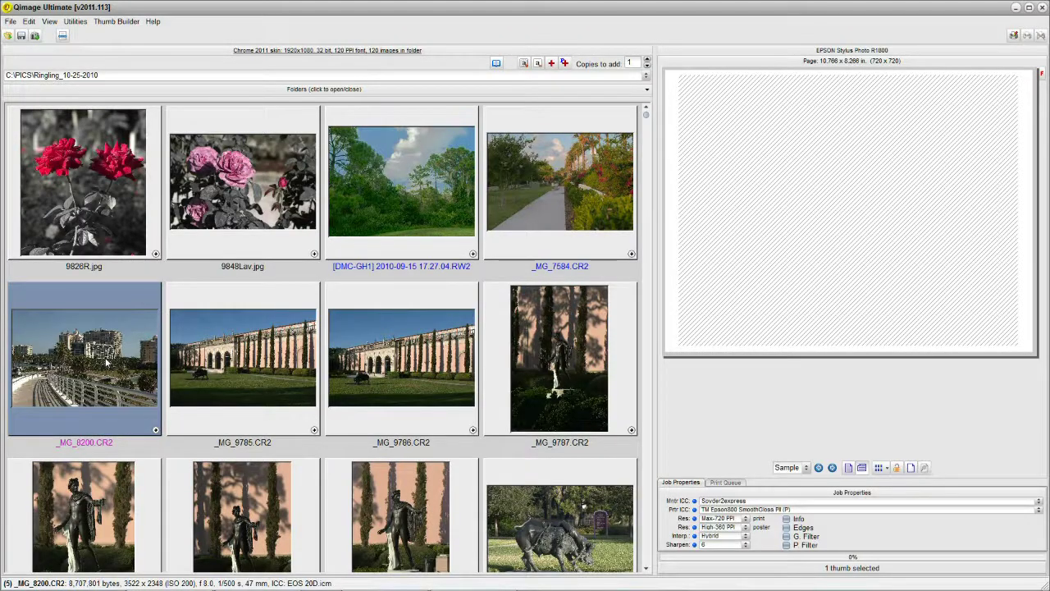
Step: Give 9826R.jpg a custom filter using the windowV.tif cutout frame
click(41, 146)
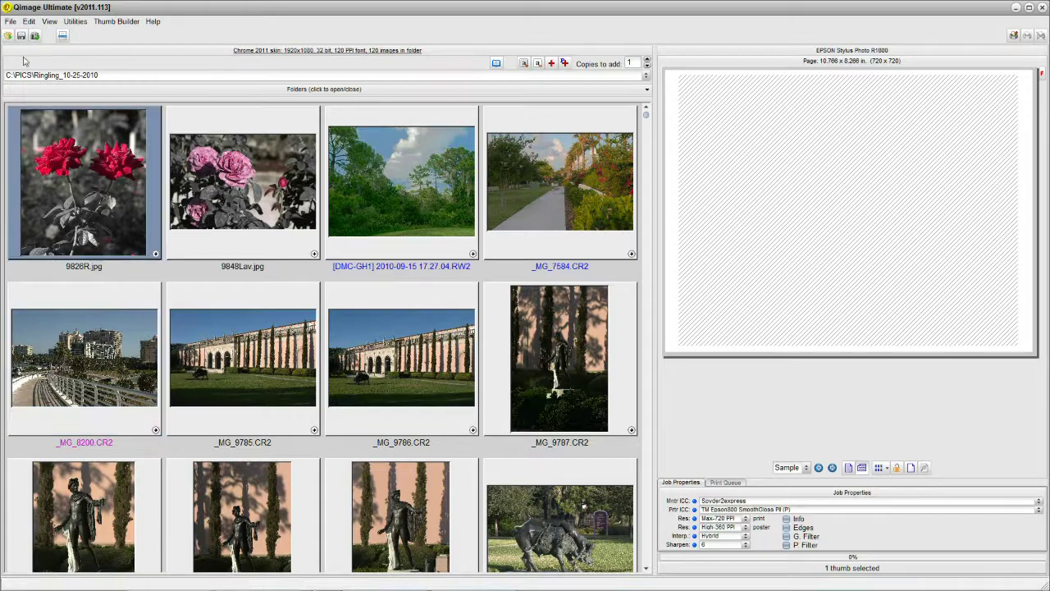
right_click(80, 170)
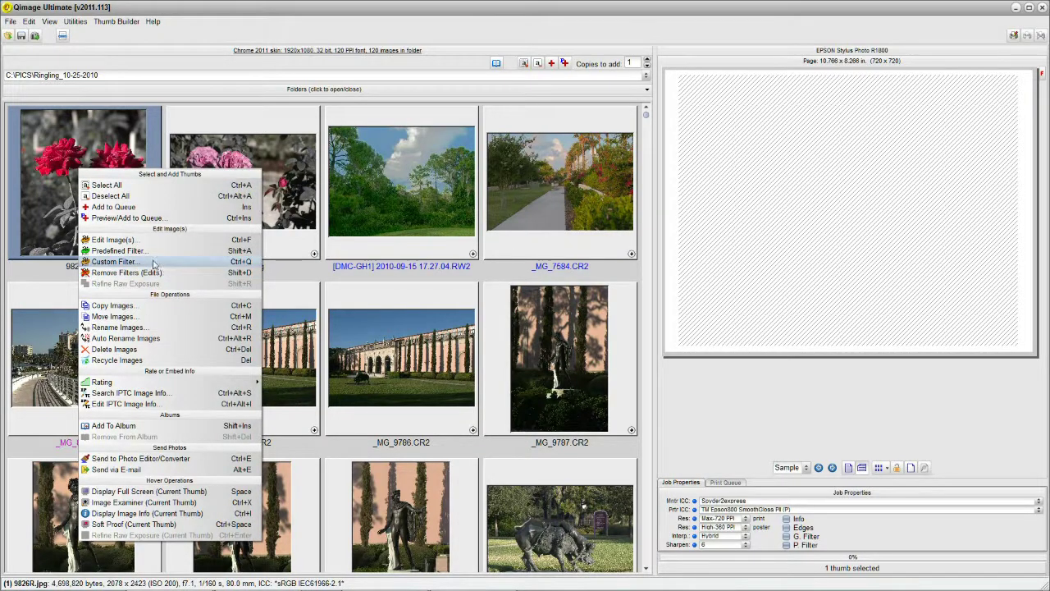
click(153, 262)
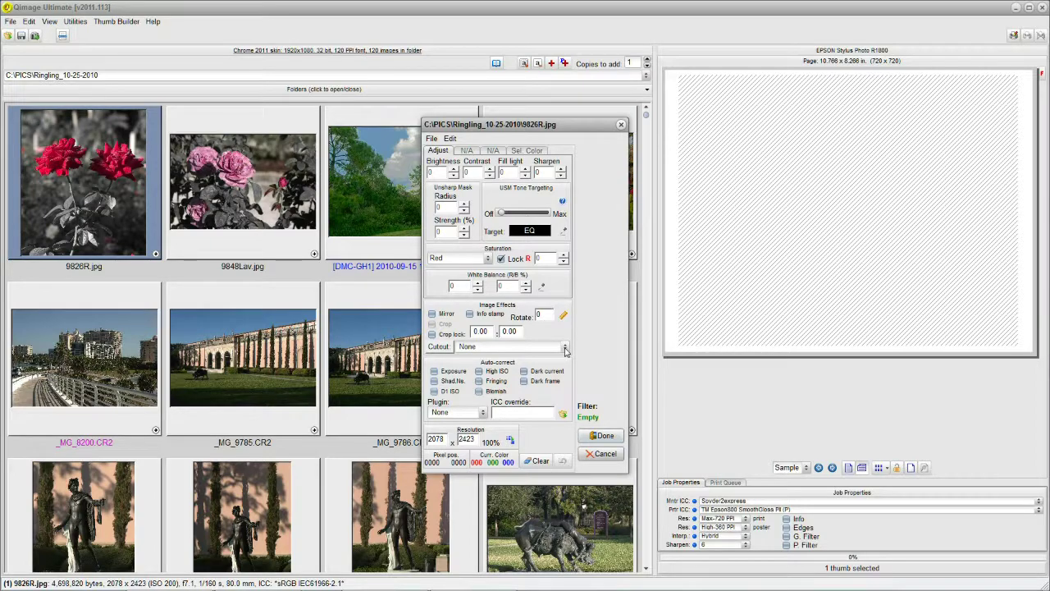
click(566, 348)
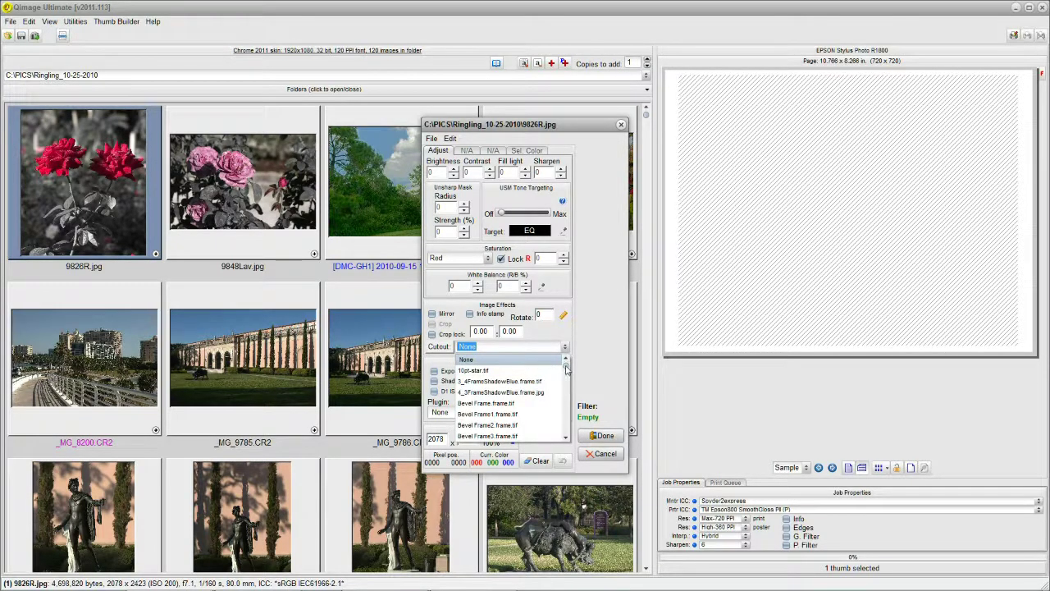
drag(566, 366, 566, 429)
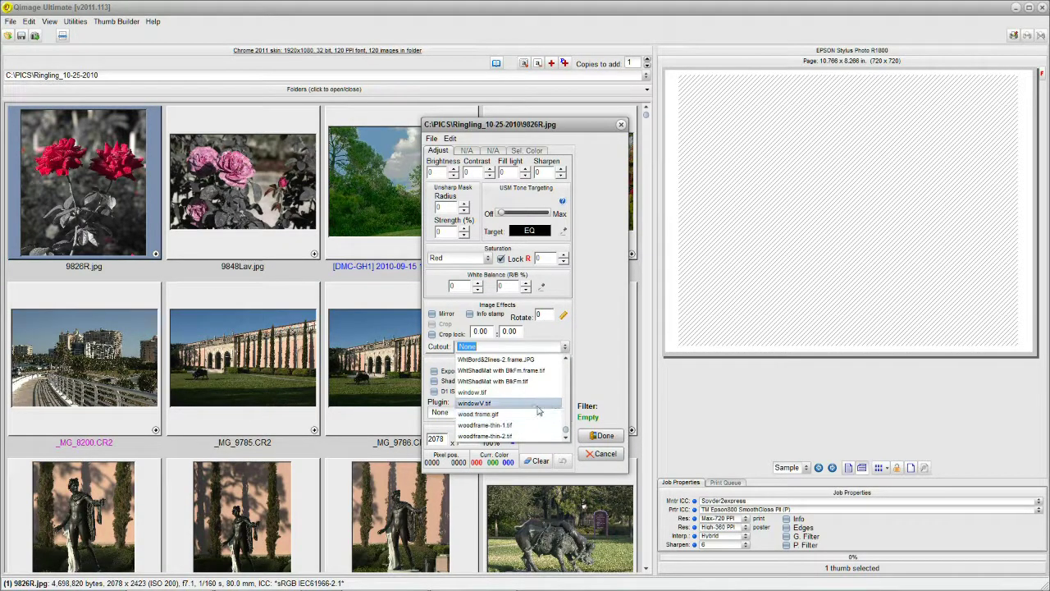
click(492, 405)
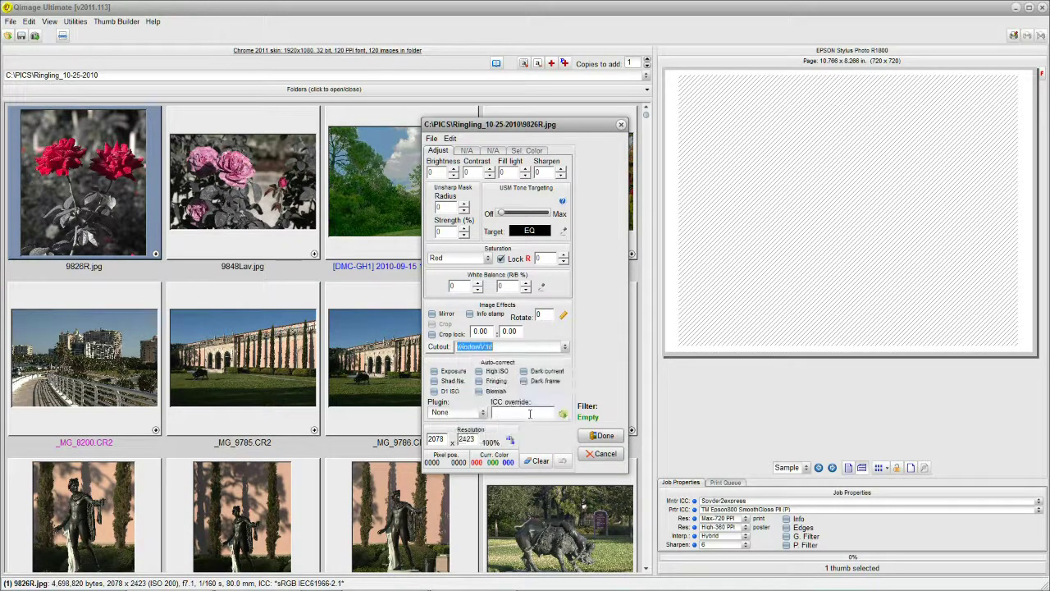
click(599, 437)
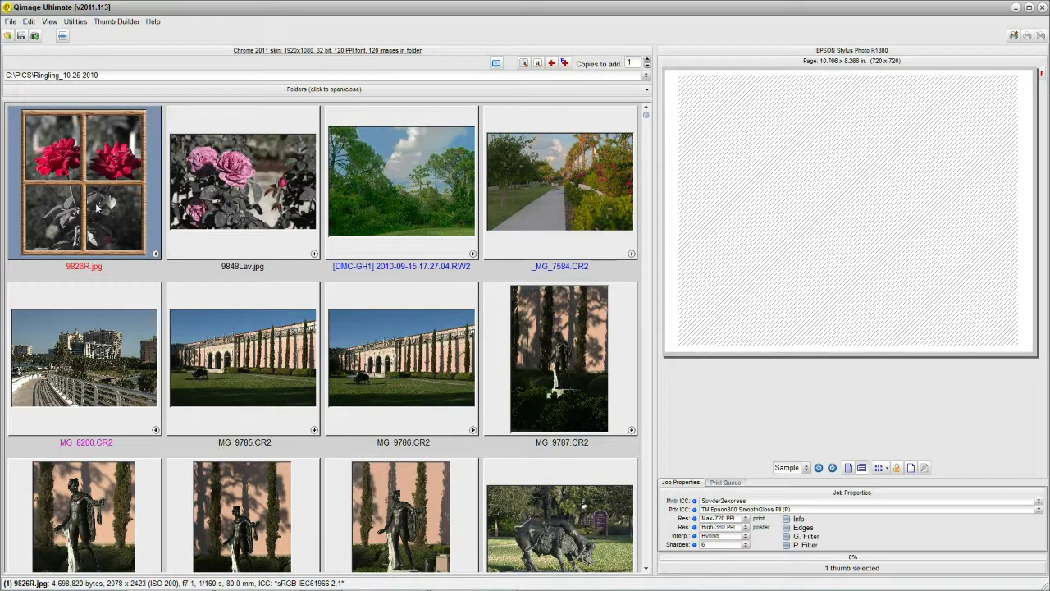
right_click(95, 203)
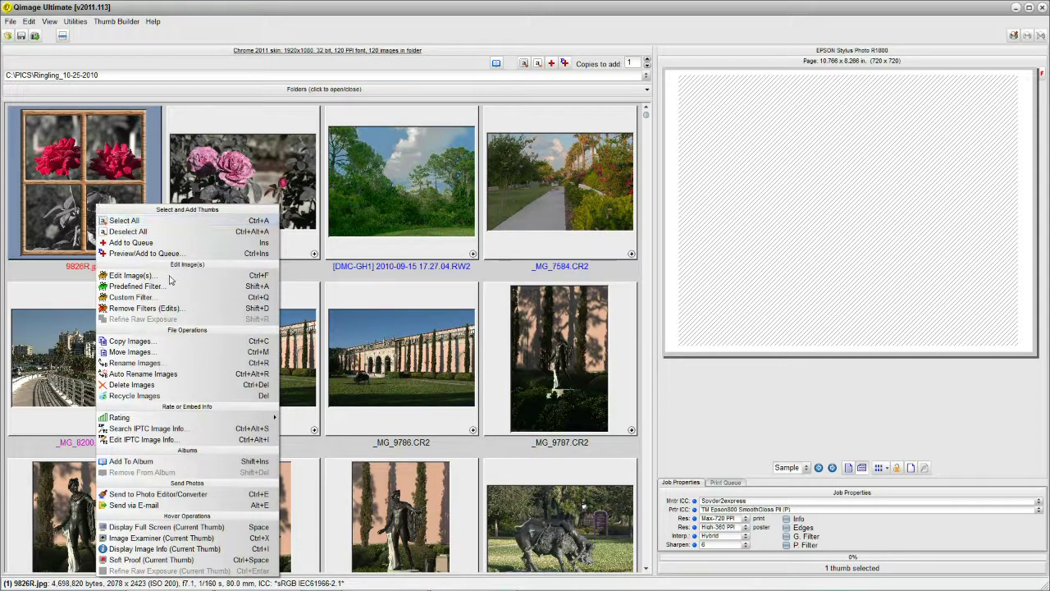
Step: Remove the Cutout (1) filter from 9826R.jpg and confirm
click(164, 308)
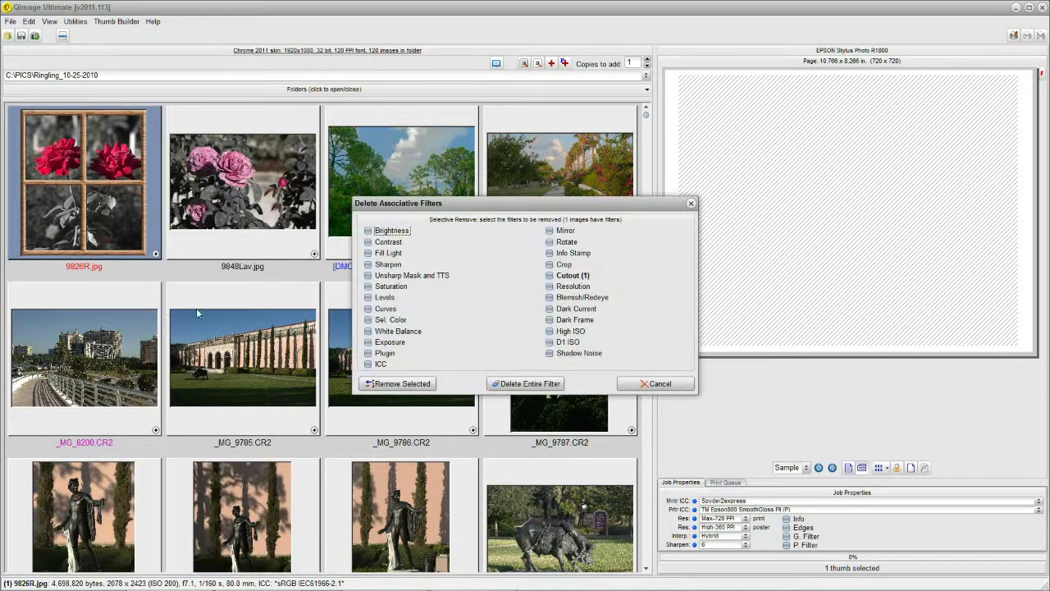
click(550, 277)
click(416, 390)
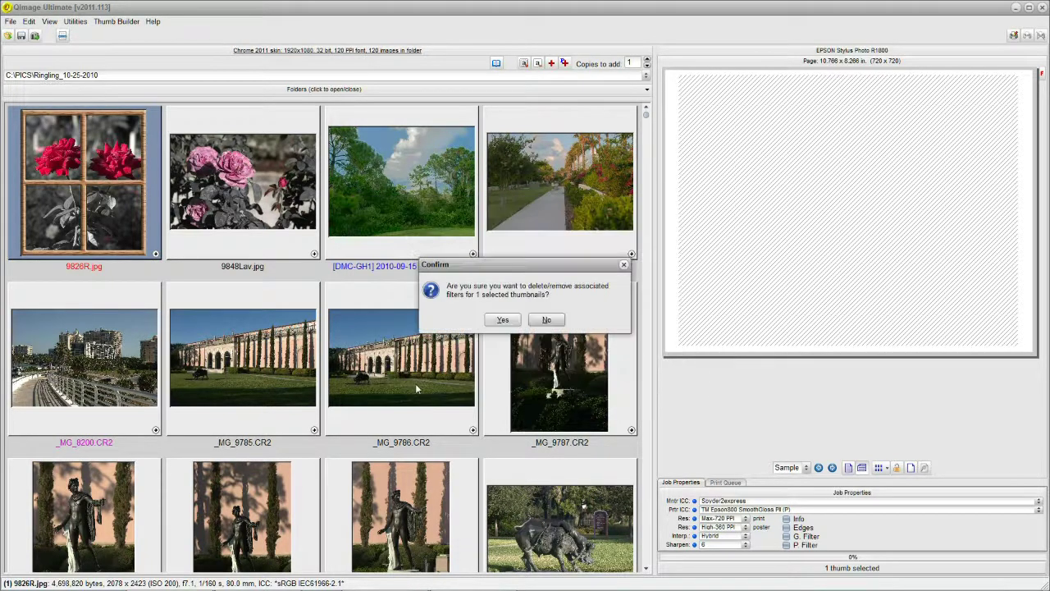
click(501, 320)
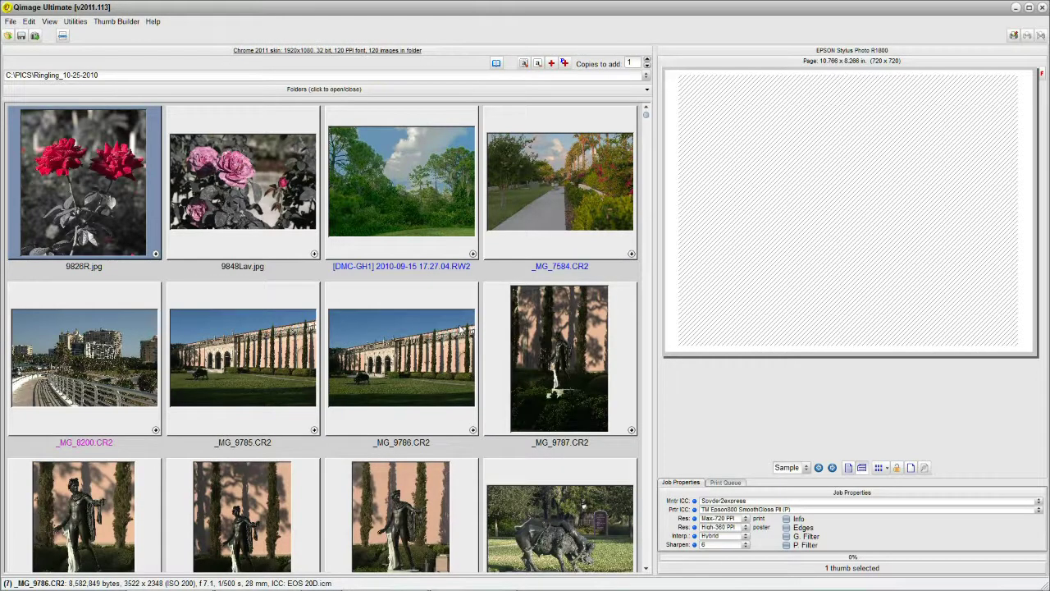
scroll(464, 328, down, 2)
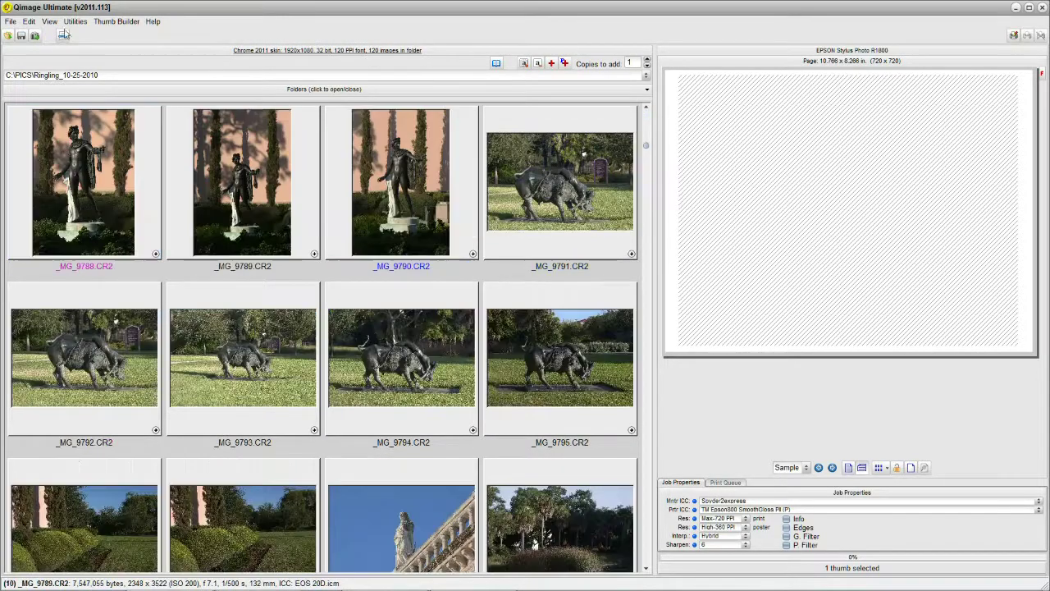
Step: Rename _MG_9791.CR2 to _MG_9791A.CR2 by appending A to the name
right_click(523, 165)
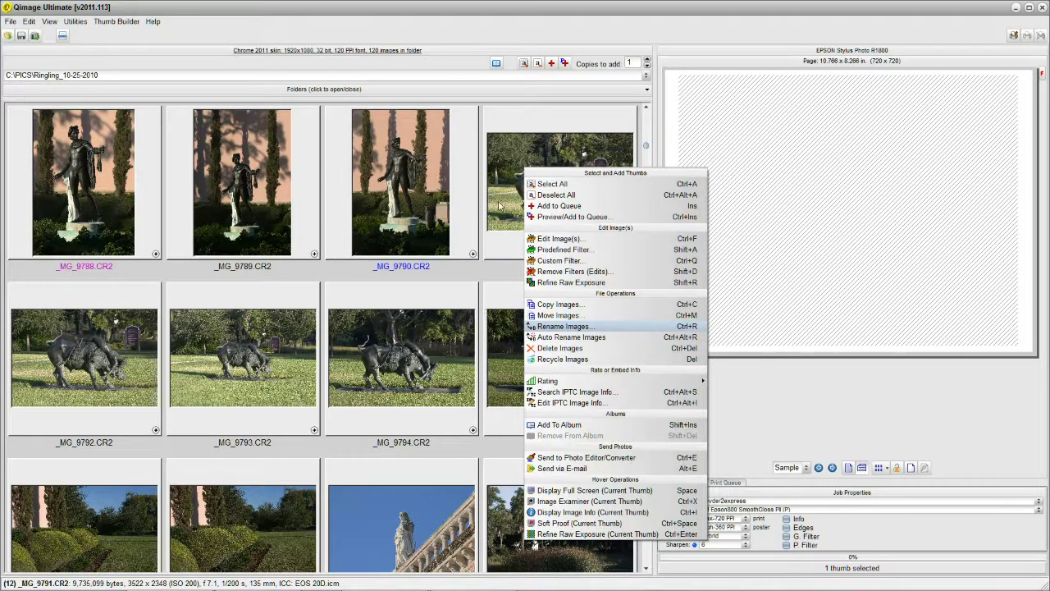
click(502, 200)
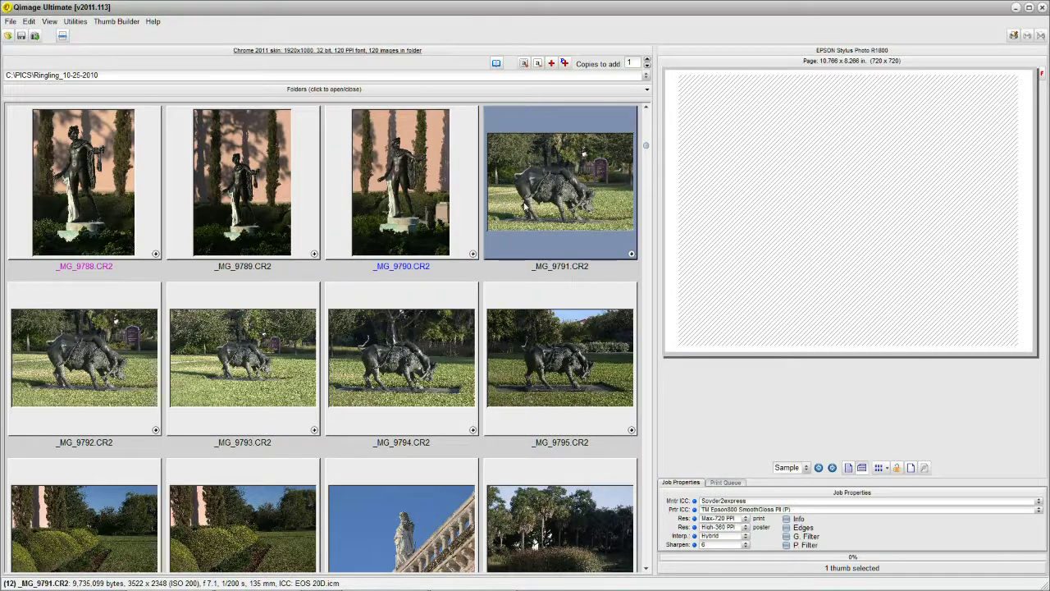
right_click(526, 204)
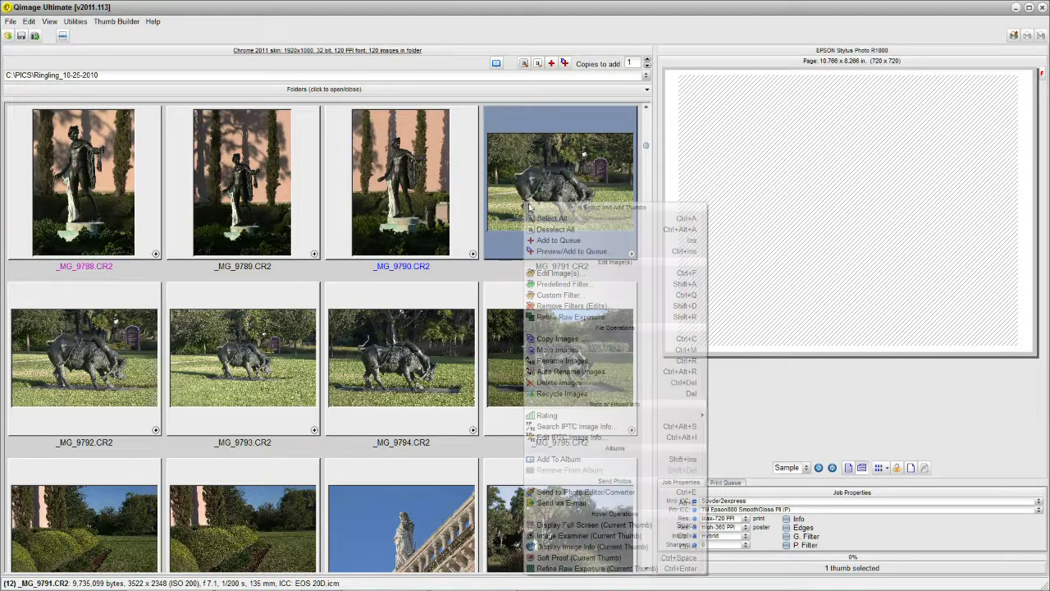
click(556, 360)
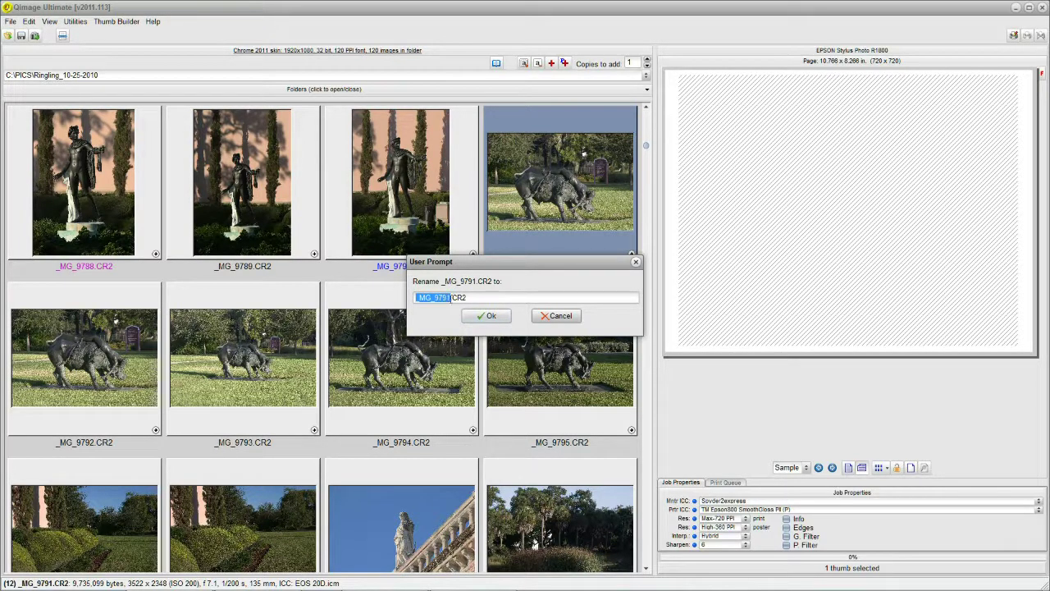
click(448, 297)
text(A)
click(491, 316)
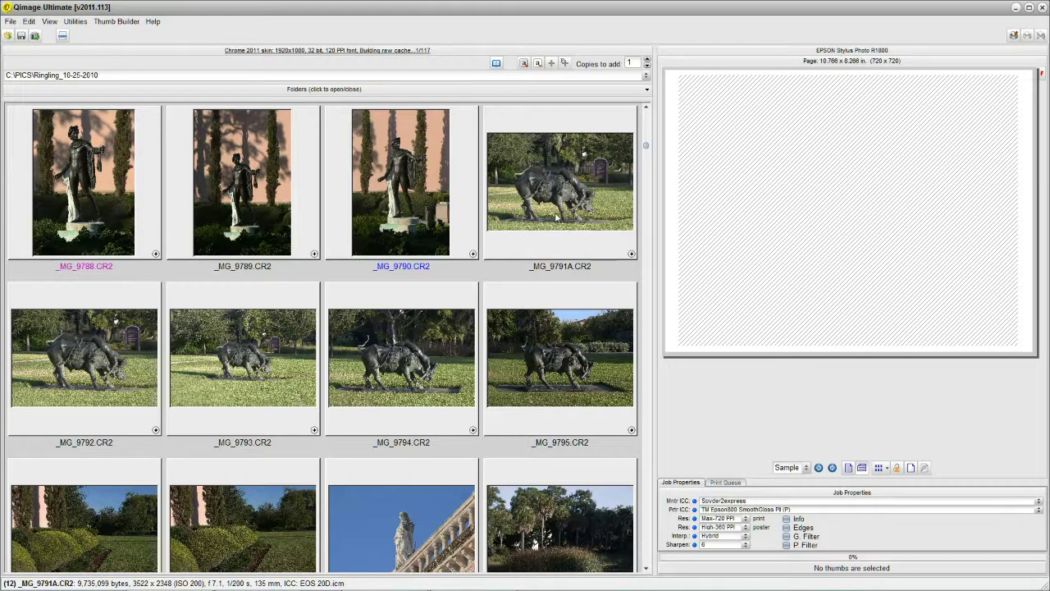
click(495, 257)
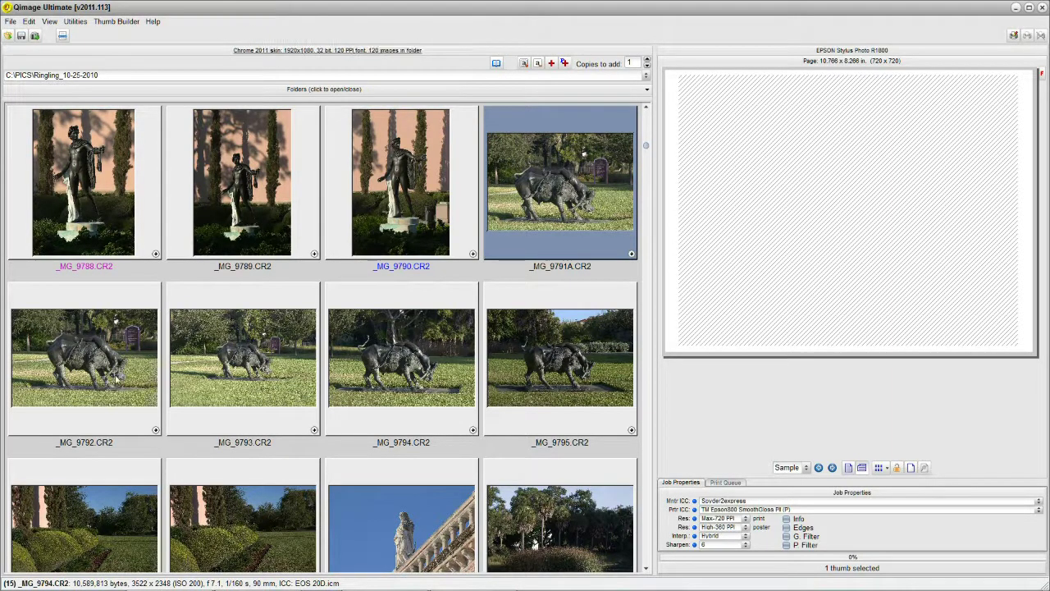
Step: Add _MG_9792, _MG_9793, _MG_9794 and _MG_9795 to the selection and bring up auto-rename settings
click(120, 378)
click(220, 366)
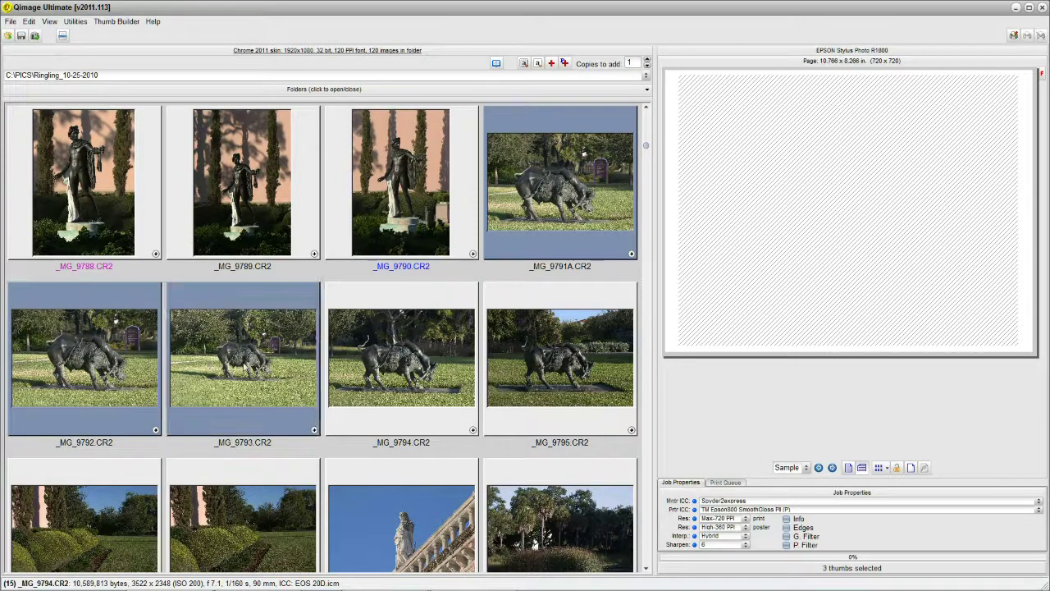
click(380, 372)
click(538, 361)
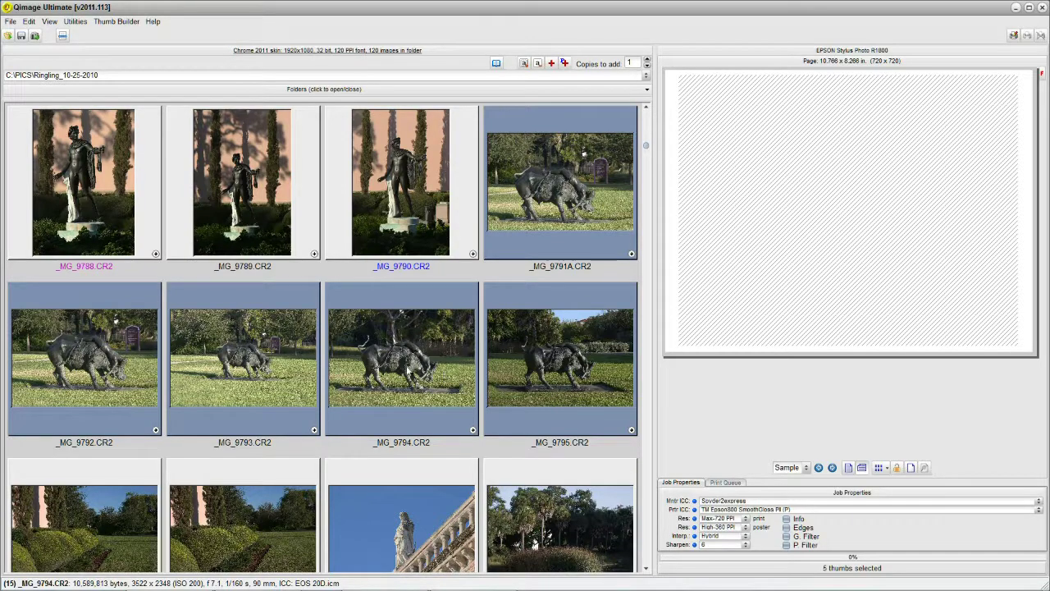
right_click(517, 353)
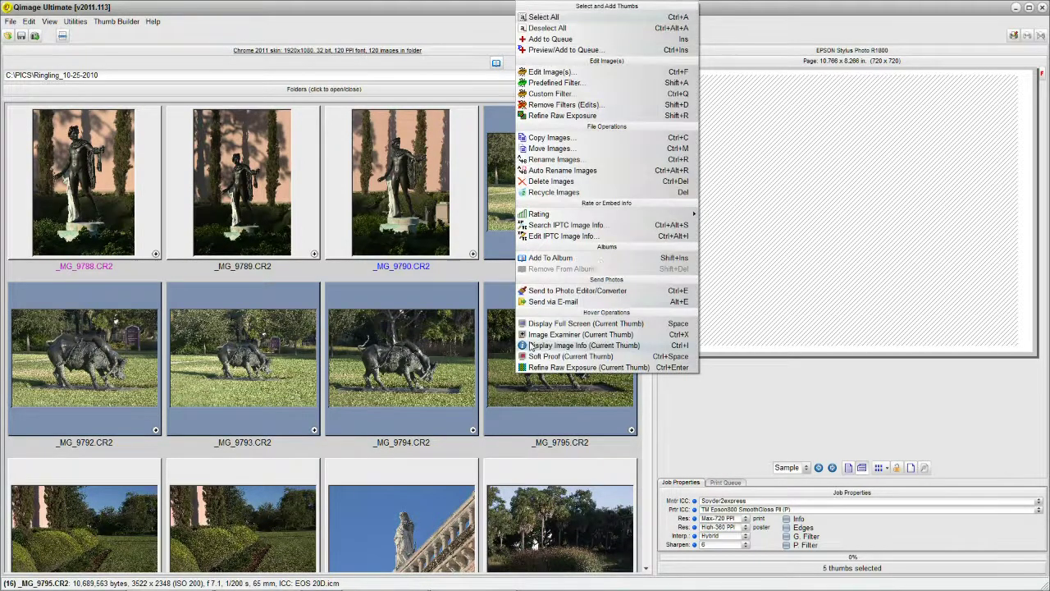
click(559, 170)
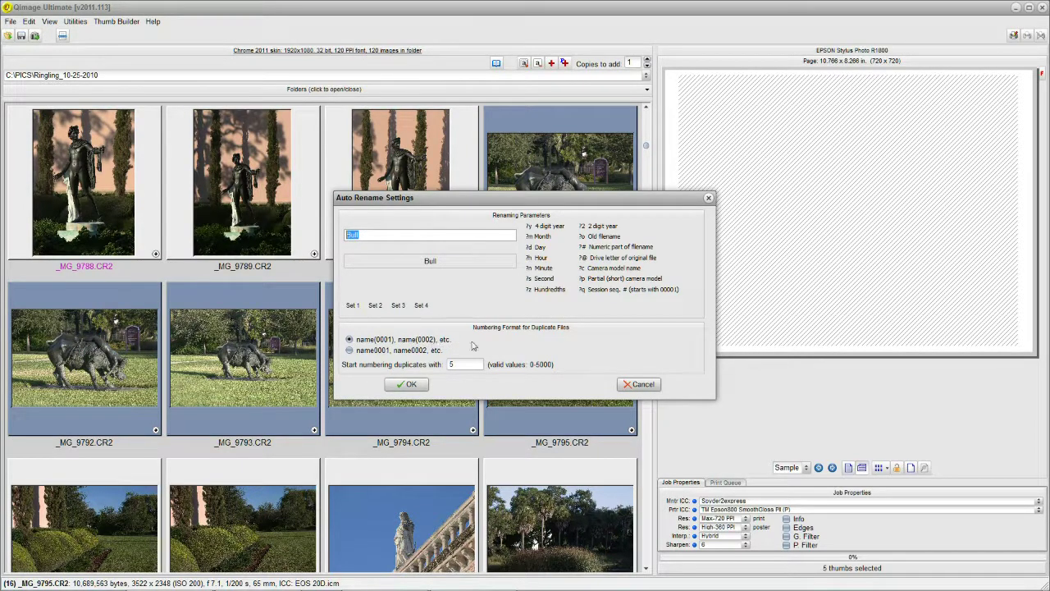
Step: Preview the naming presets Set 1 through Set 4 in Auto Rename Settings
click(352, 305)
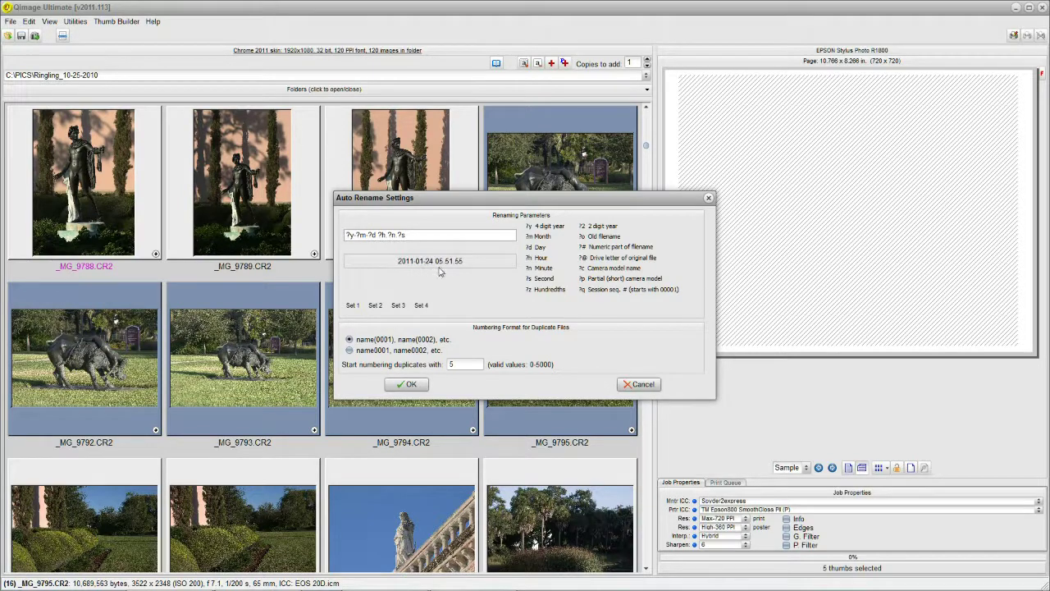
click(377, 307)
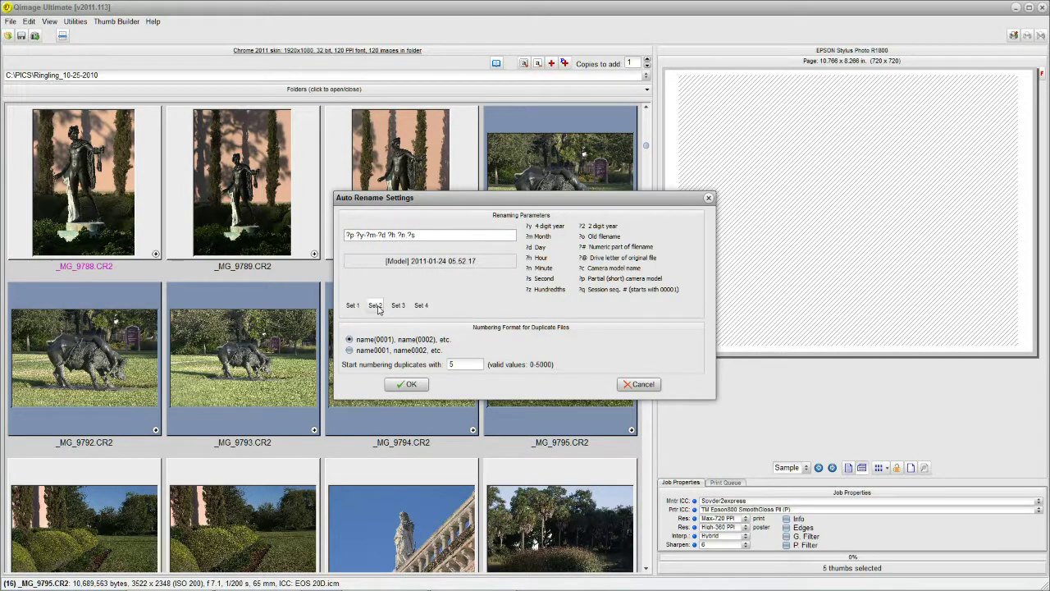
click(398, 306)
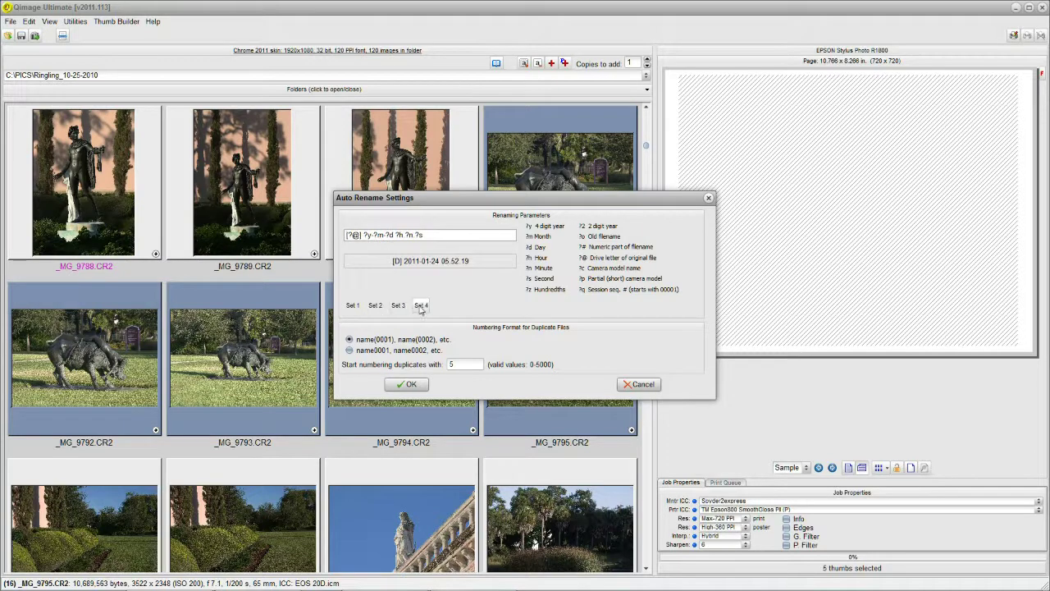
click(421, 306)
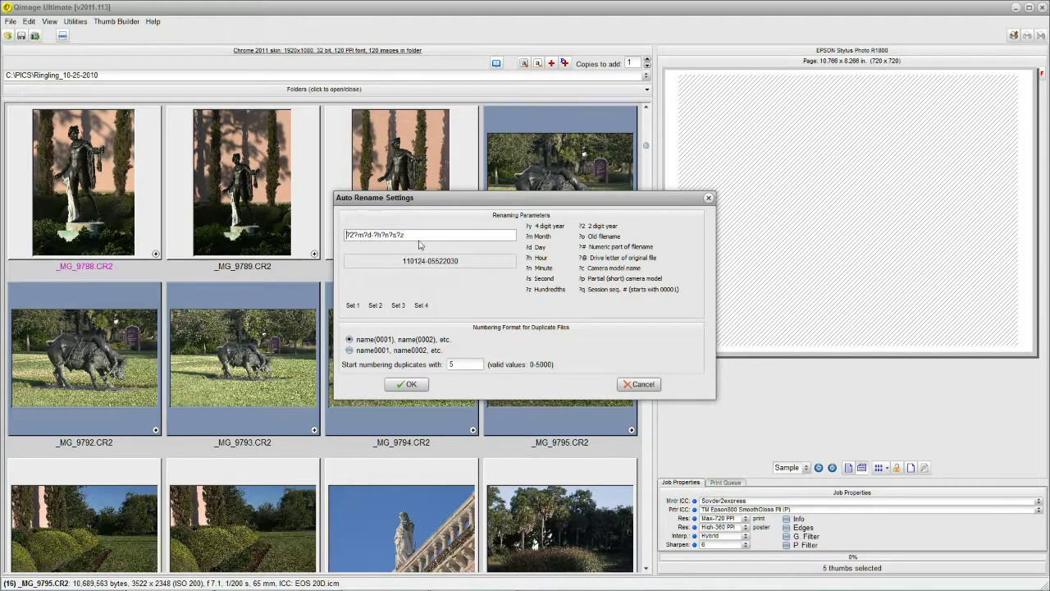
Step: Replace the naming pattern with Bull and confirm renaming the five images
key(ctrl+a)
text(B)
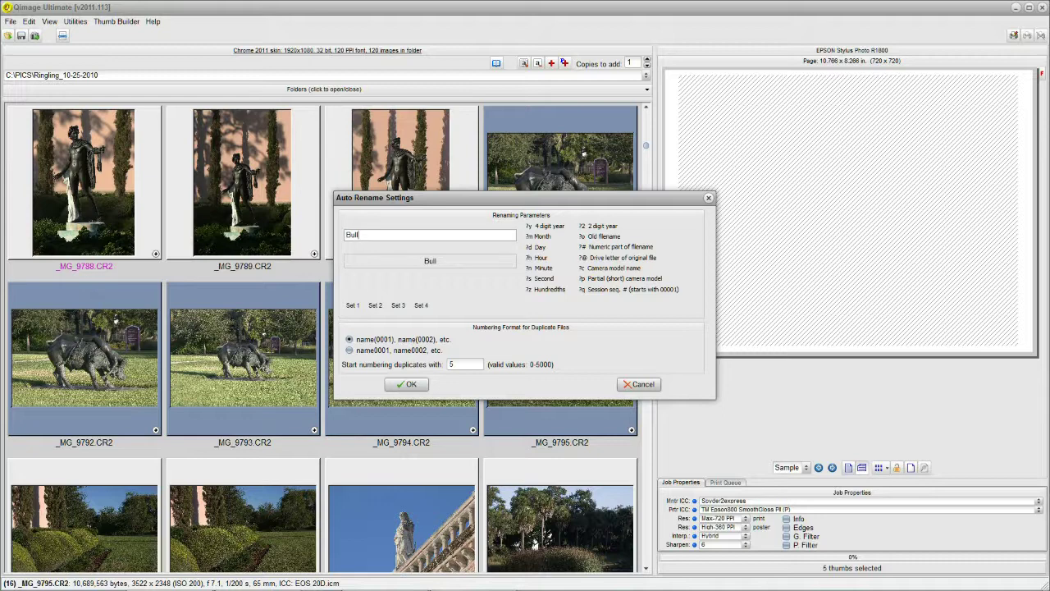
click(410, 384)
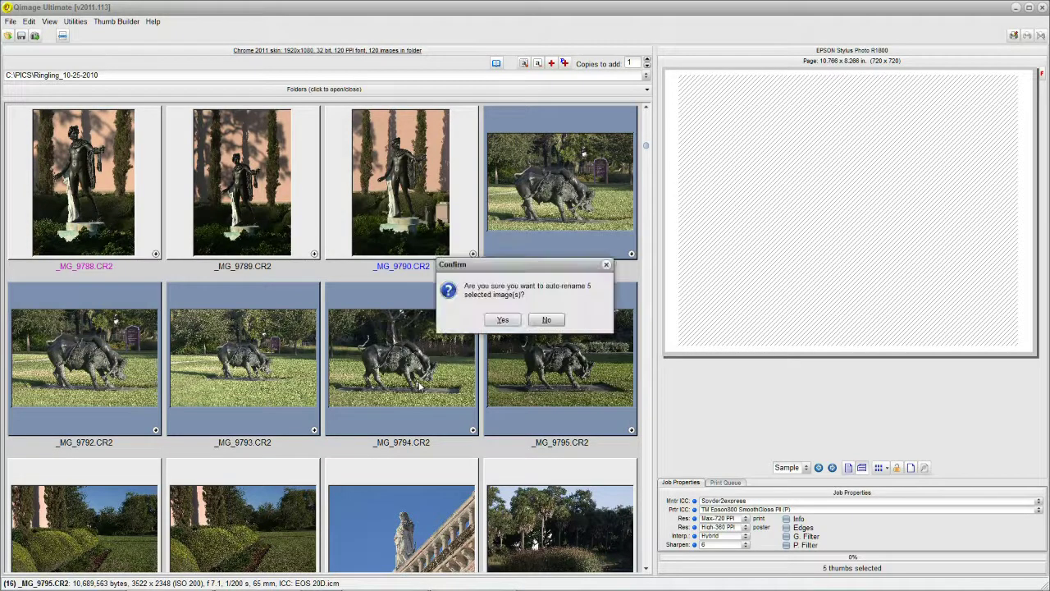
click(502, 320)
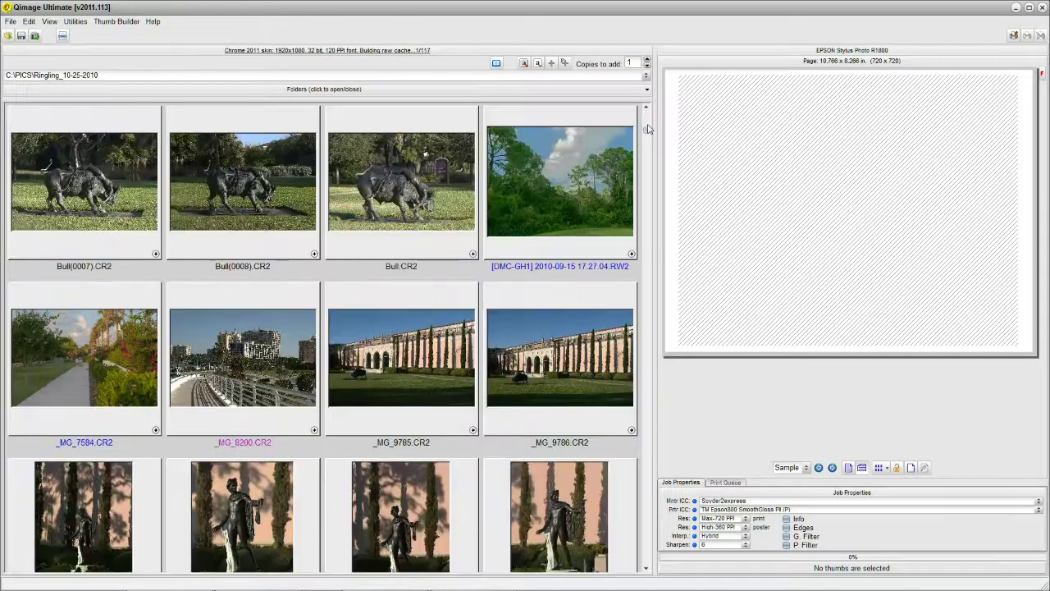
scroll(649, 131, up, 1)
click(646, 109)
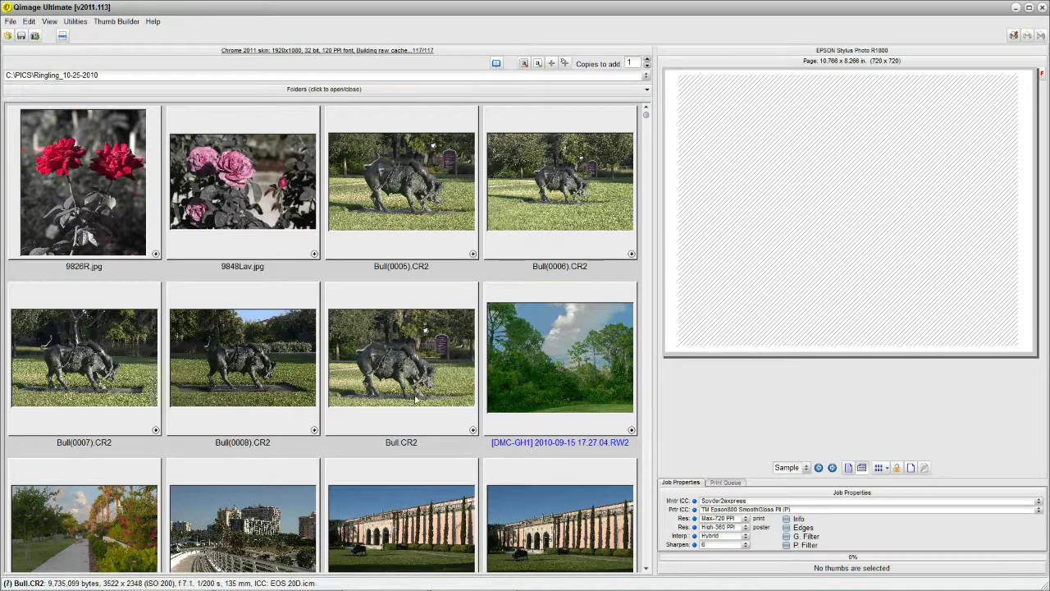
click(398, 372)
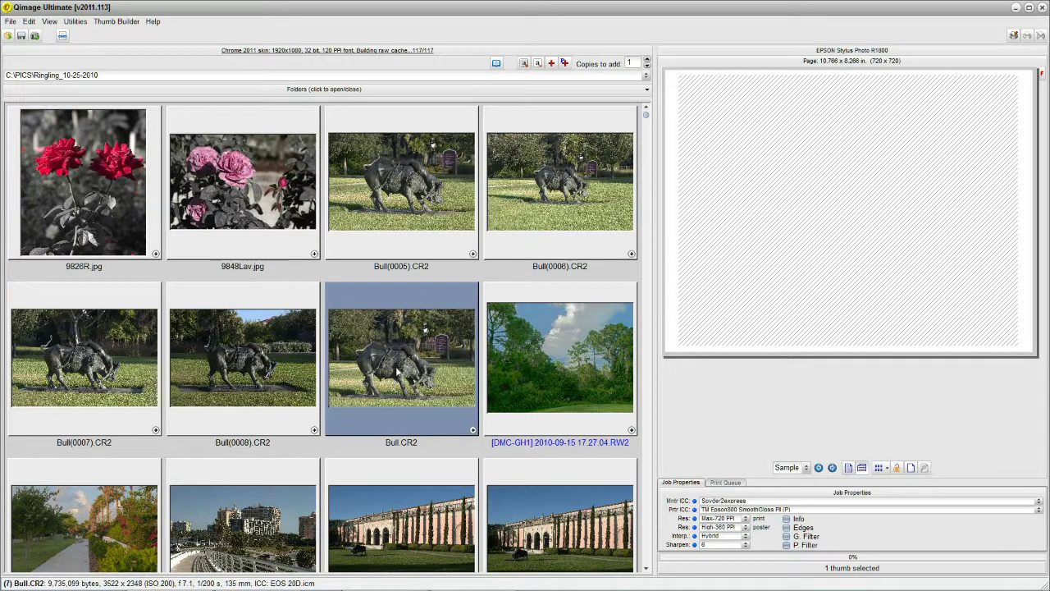
right_click(398, 372)
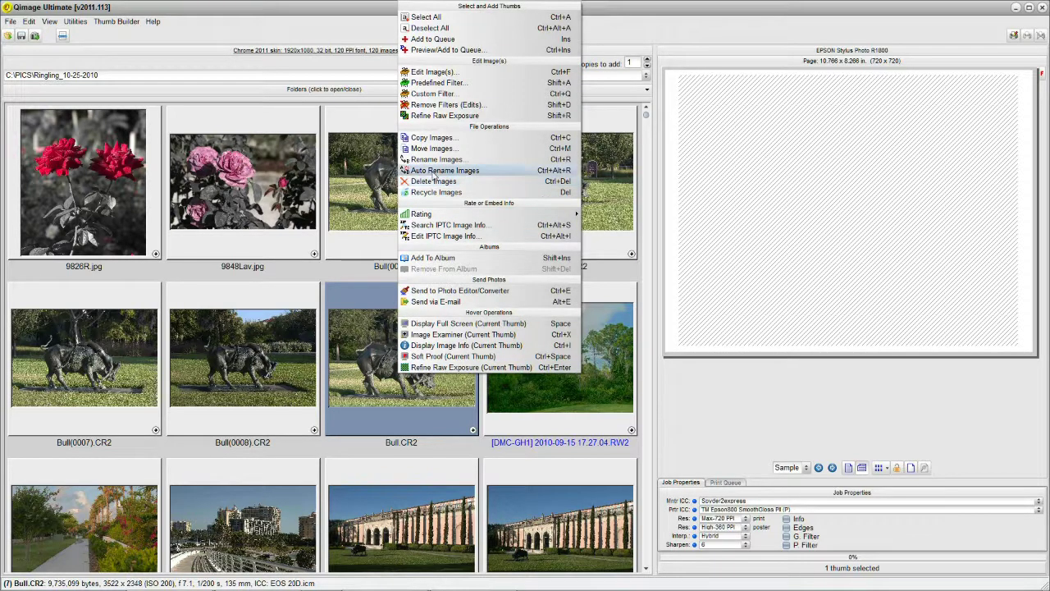
click(434, 173)
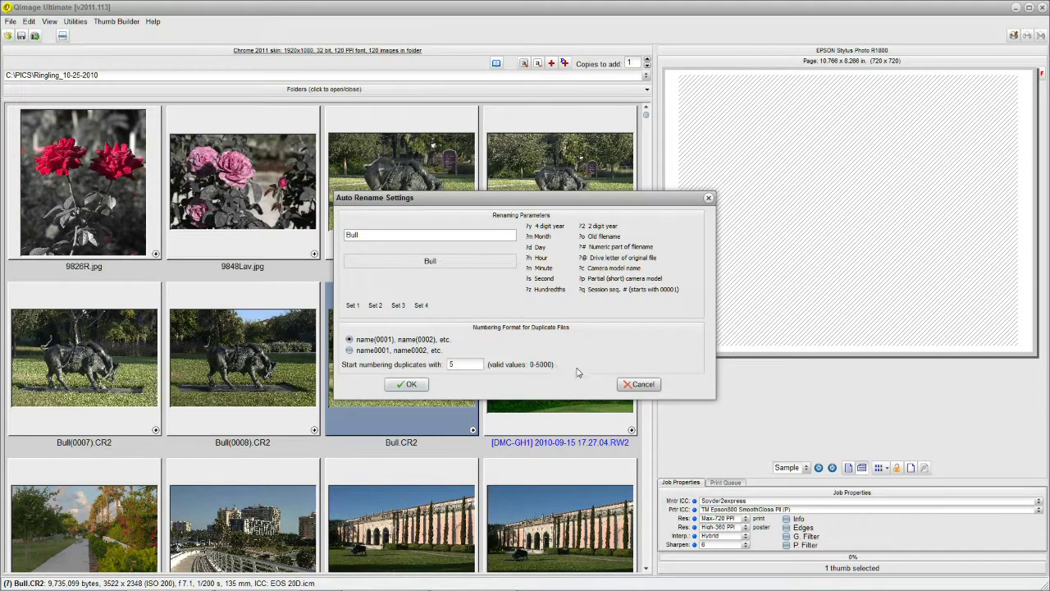
click(636, 385)
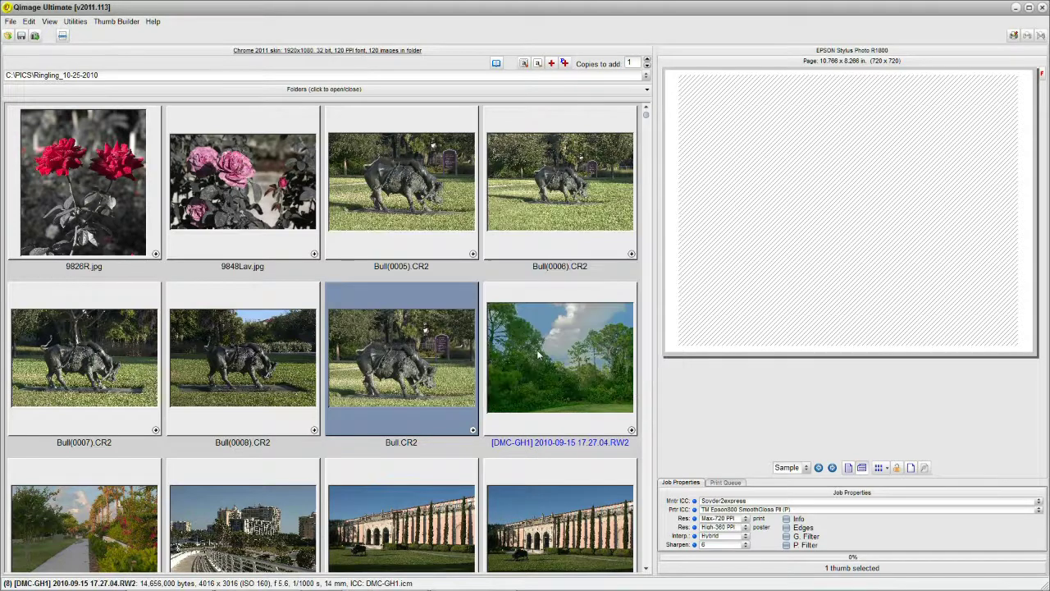
Step: Select the lake shots _MG_9805, _MG_9806 and _MG_9807 and bring up their operations
scroll(539, 355, down, 4)
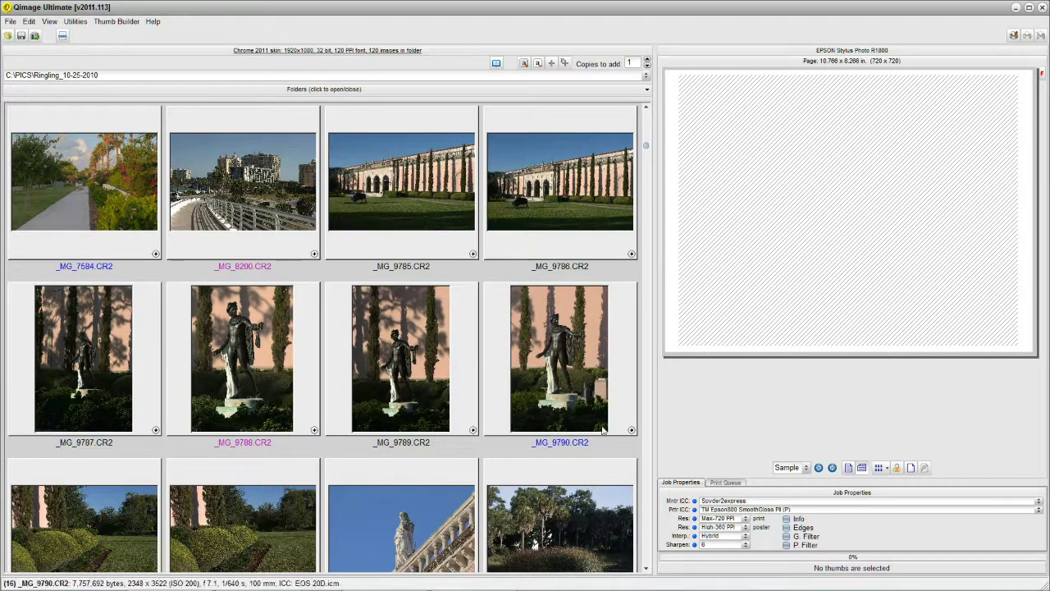
scroll(646, 571, down, 5)
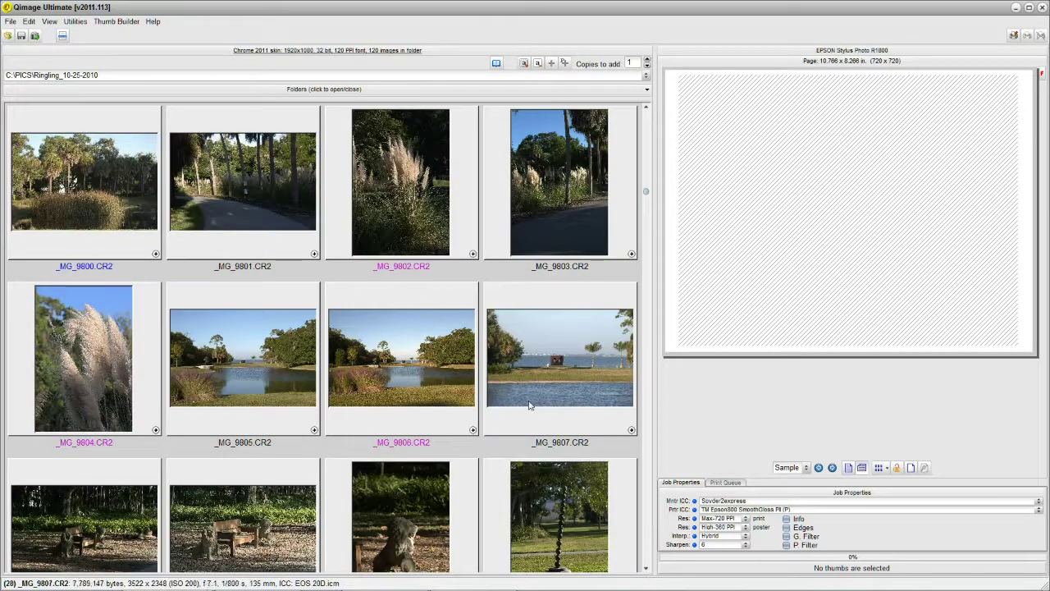
click(280, 354)
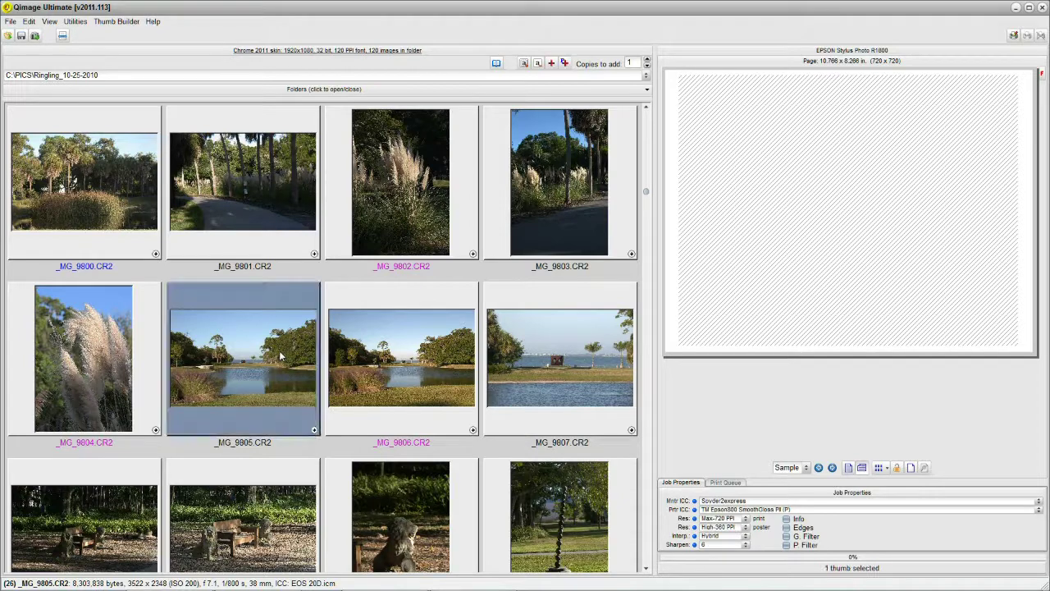
right_click(278, 356)
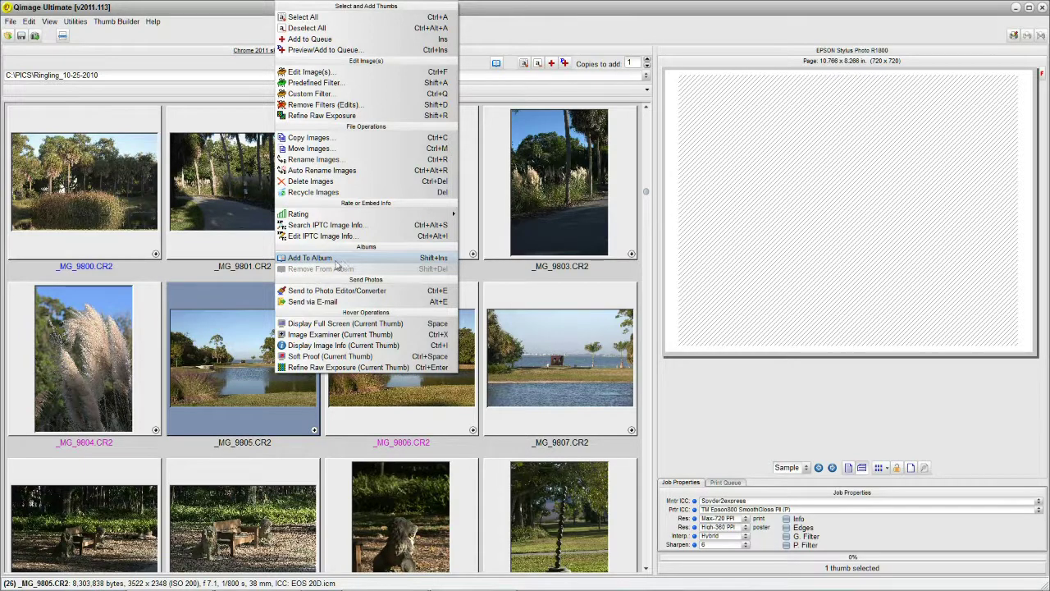
click(264, 386)
ctrl+click(369, 374)
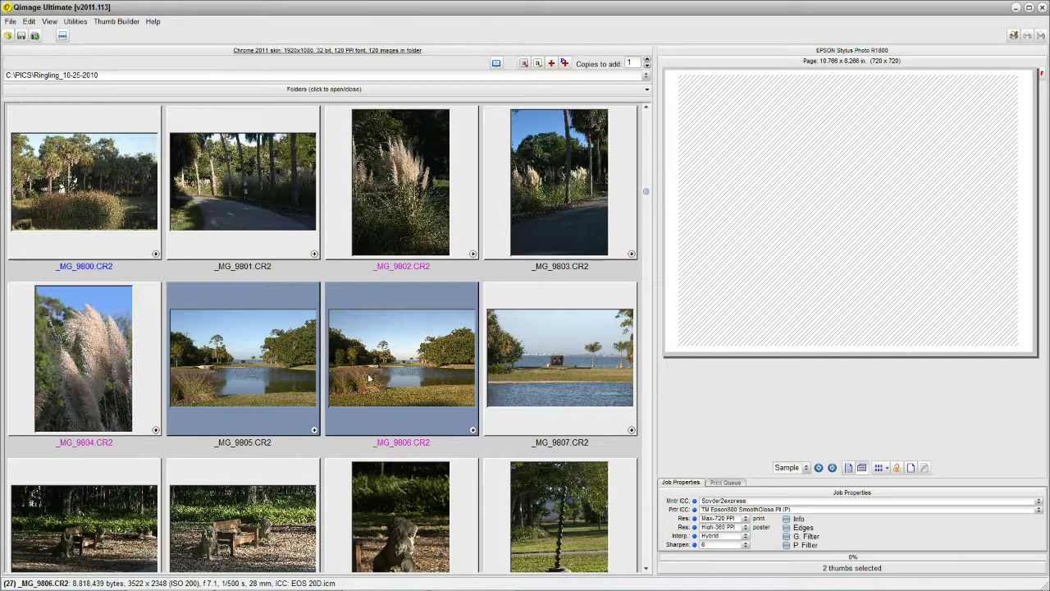
ctrl+click(542, 376)
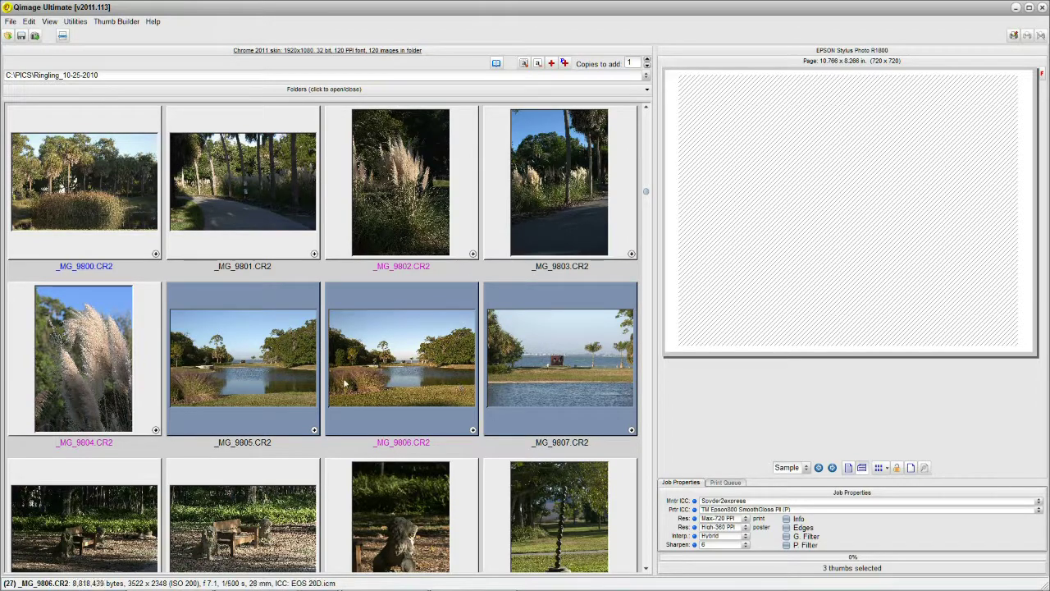
right_click(267, 374)
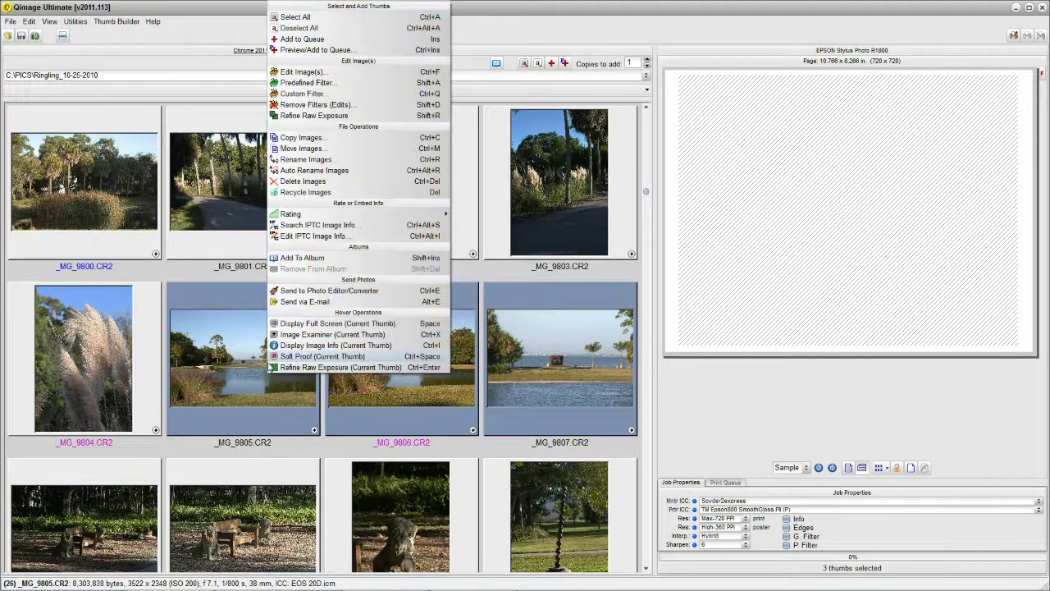
Step: Create a new 'Water Scene' album and add the three selected lake photos to it
click(311, 259)
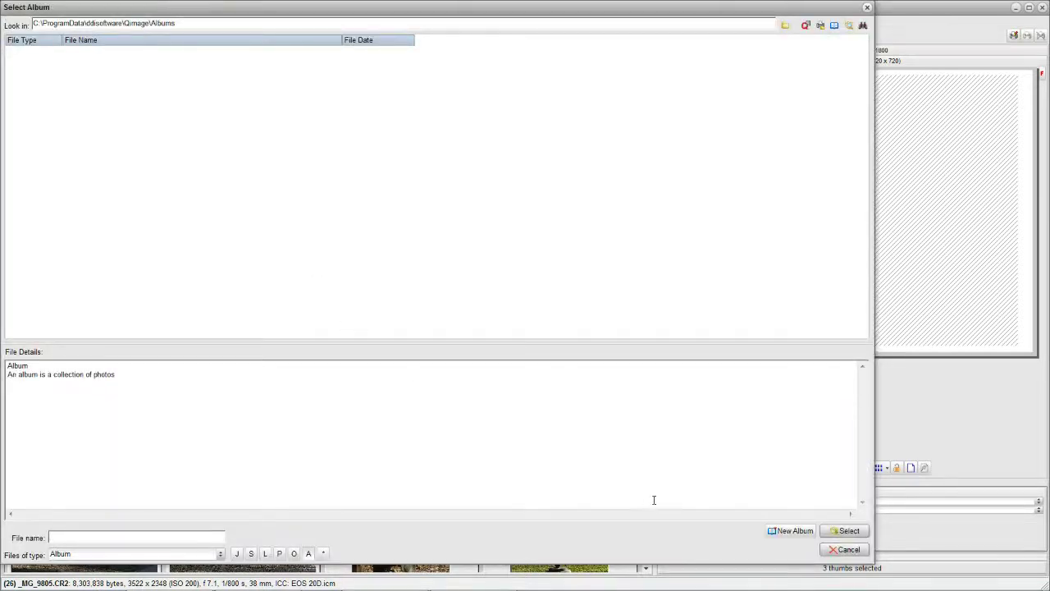
click(789, 530)
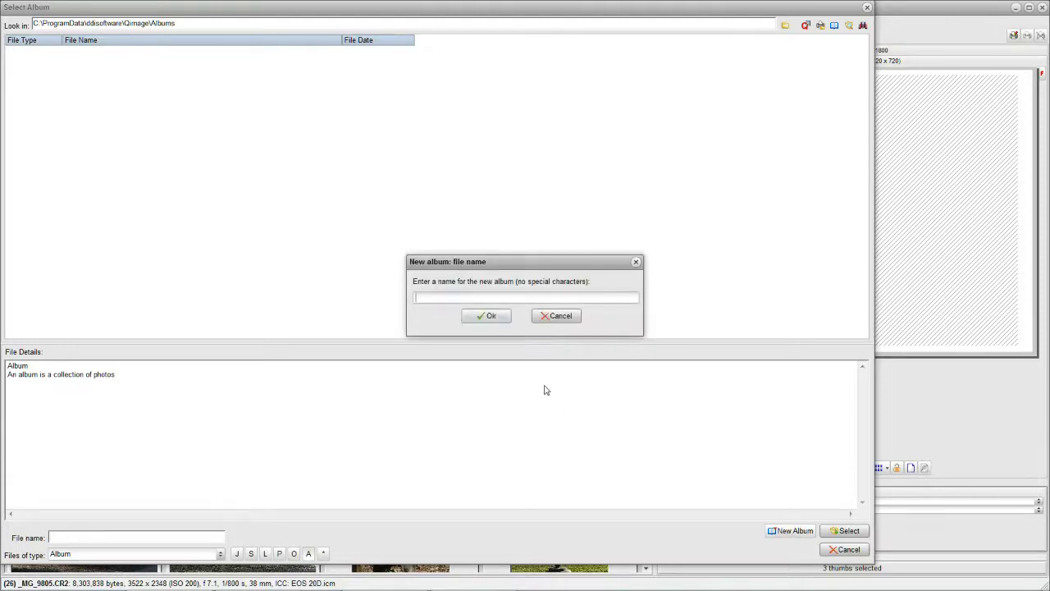
text(Water Scene)
click(490, 316)
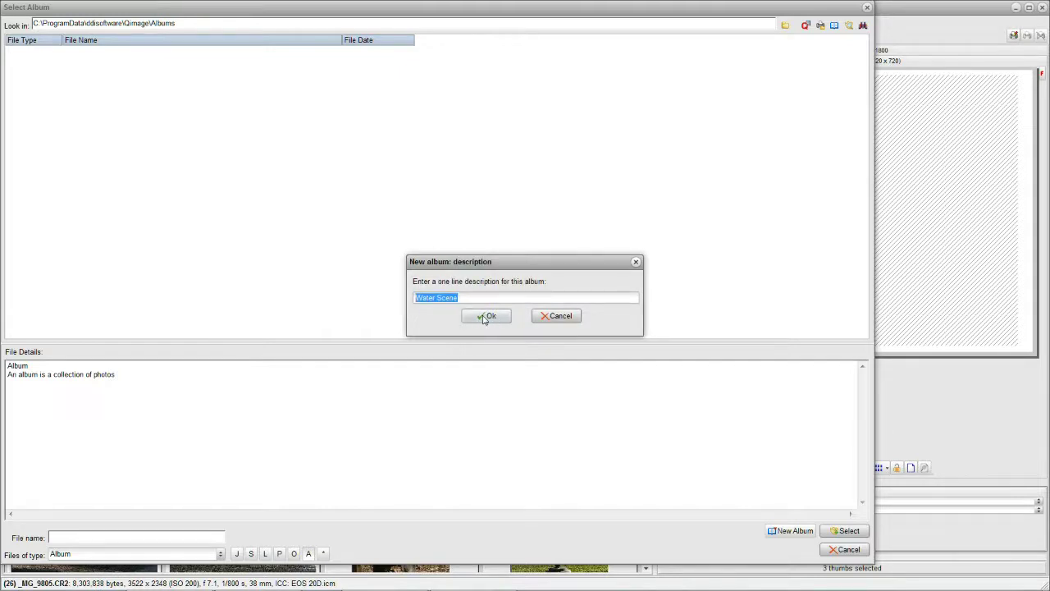
click(485, 318)
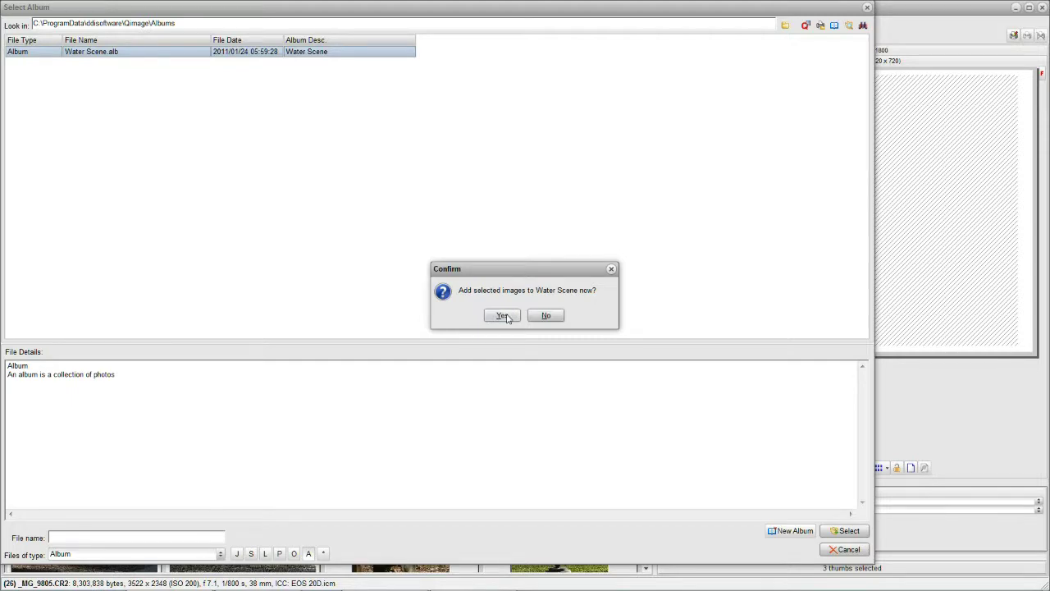
click(506, 319)
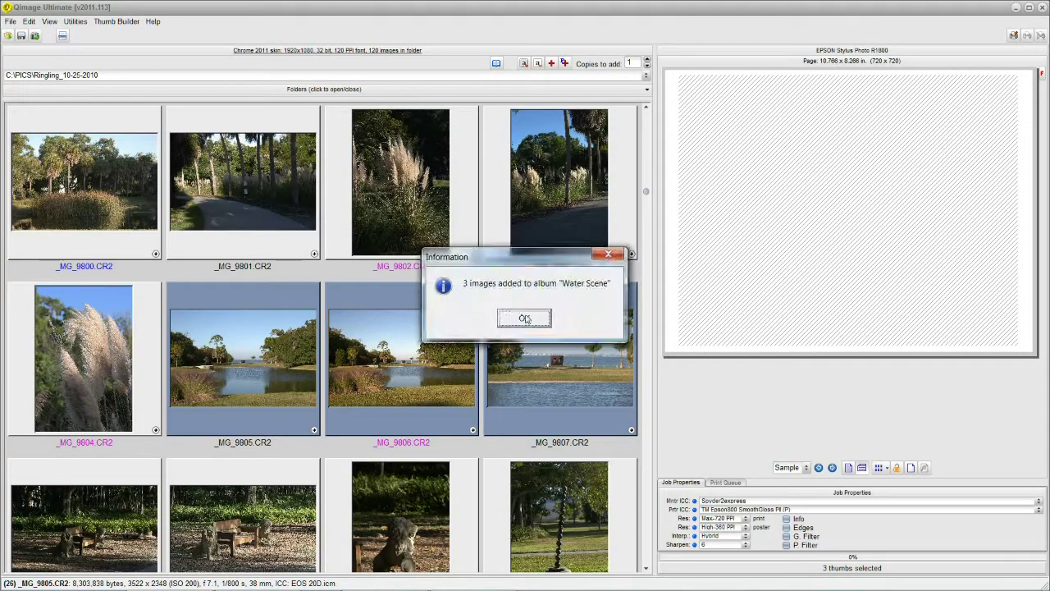
click(525, 319)
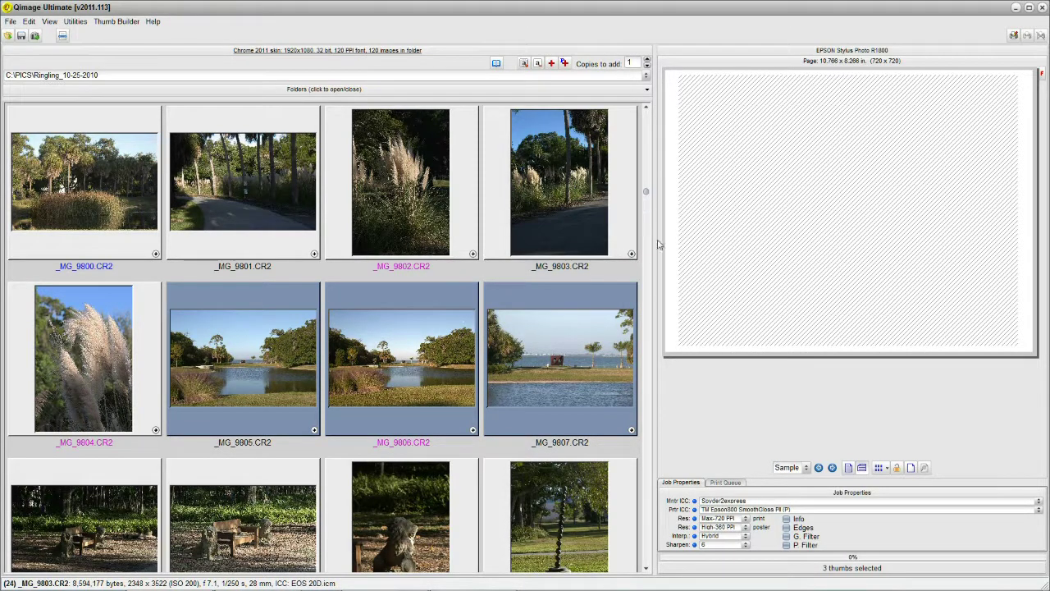
Step: Add _MG_9868 and _MG_9873 to the Water Scene.alb album and acknowledge the confirmation
drag(646, 195, 648, 432)
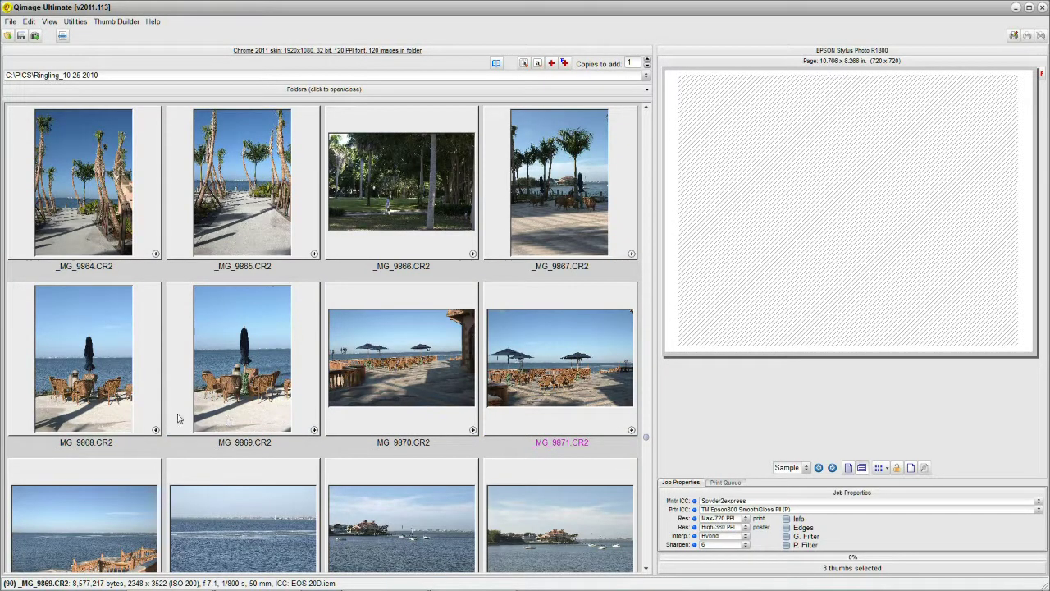
click(99, 400)
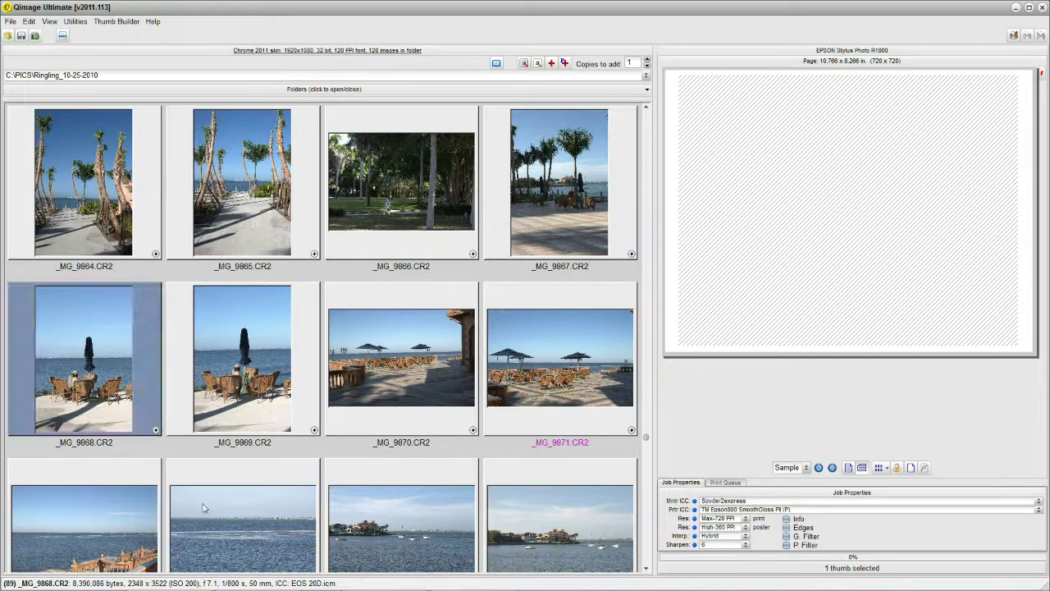
ctrl+click(216, 525)
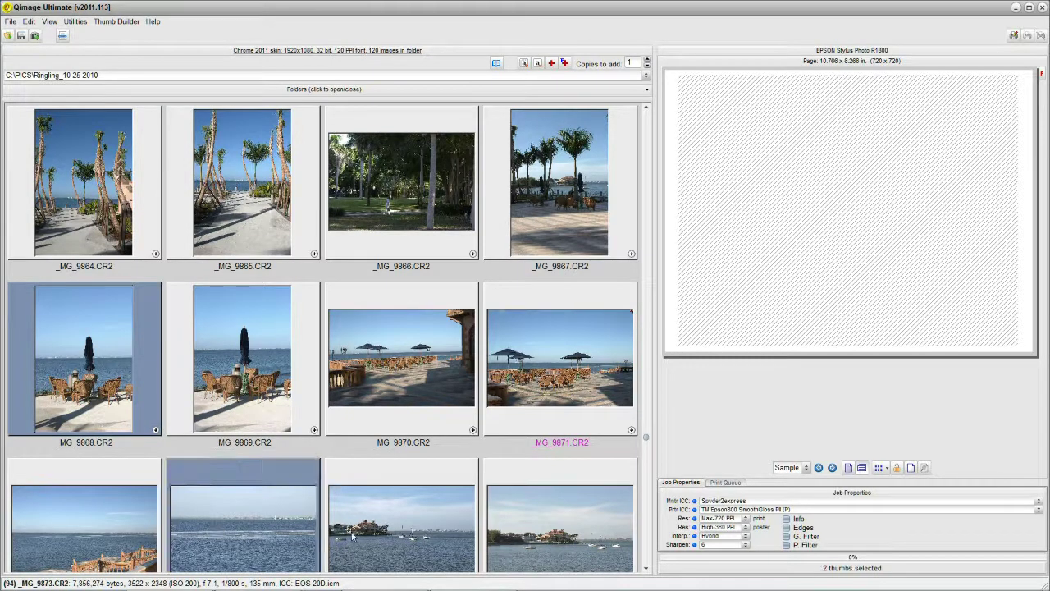
right_click(260, 516)
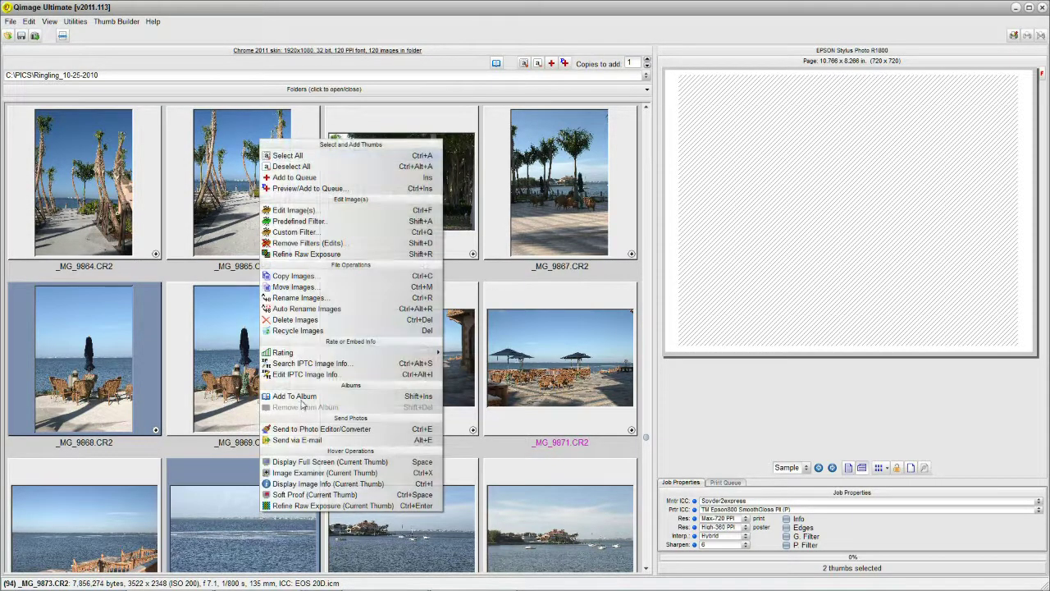
click(300, 397)
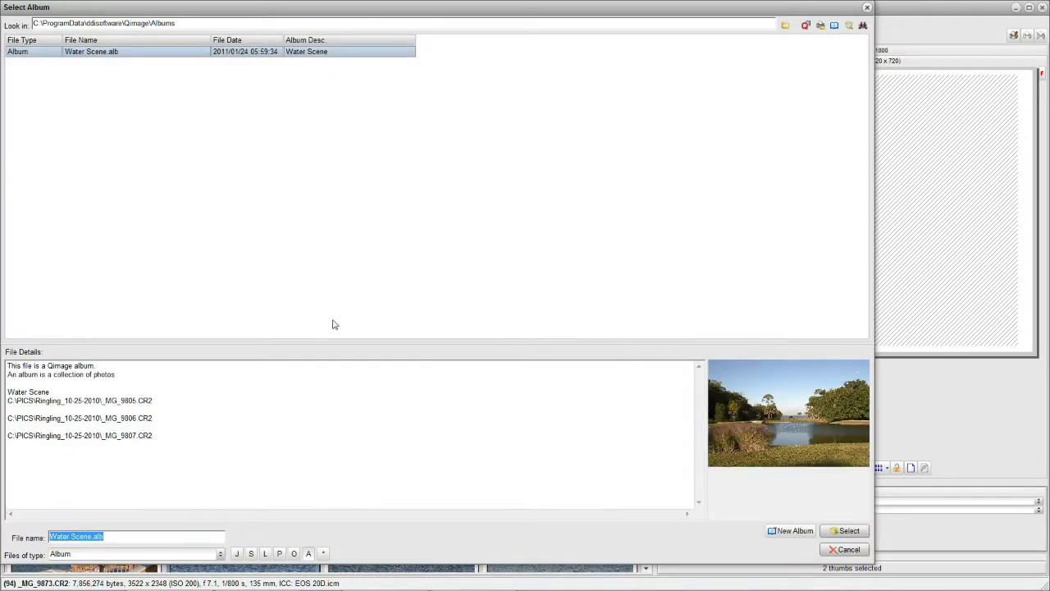
click(328, 52)
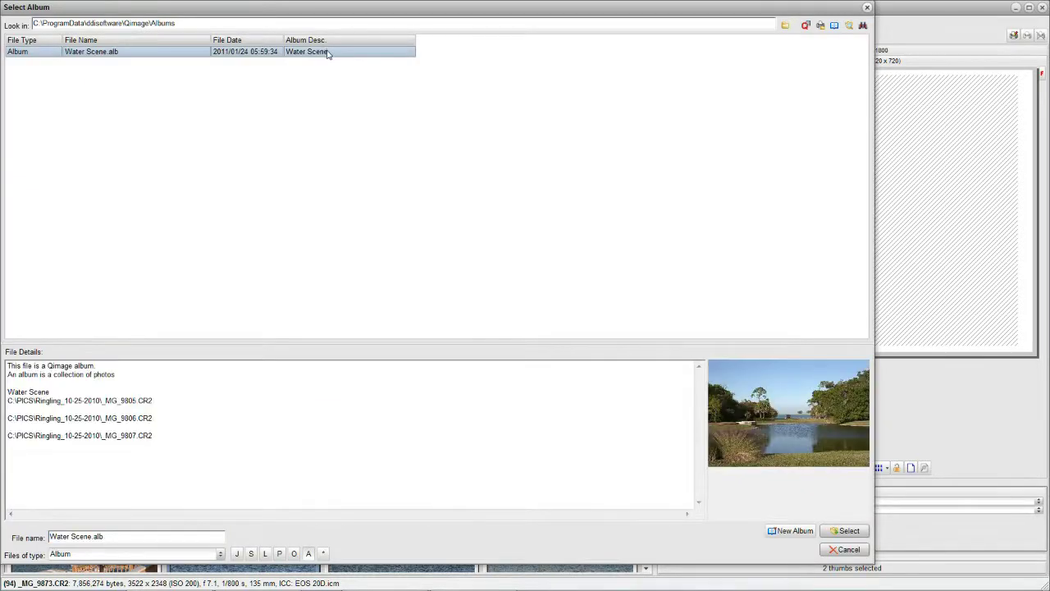
click(845, 530)
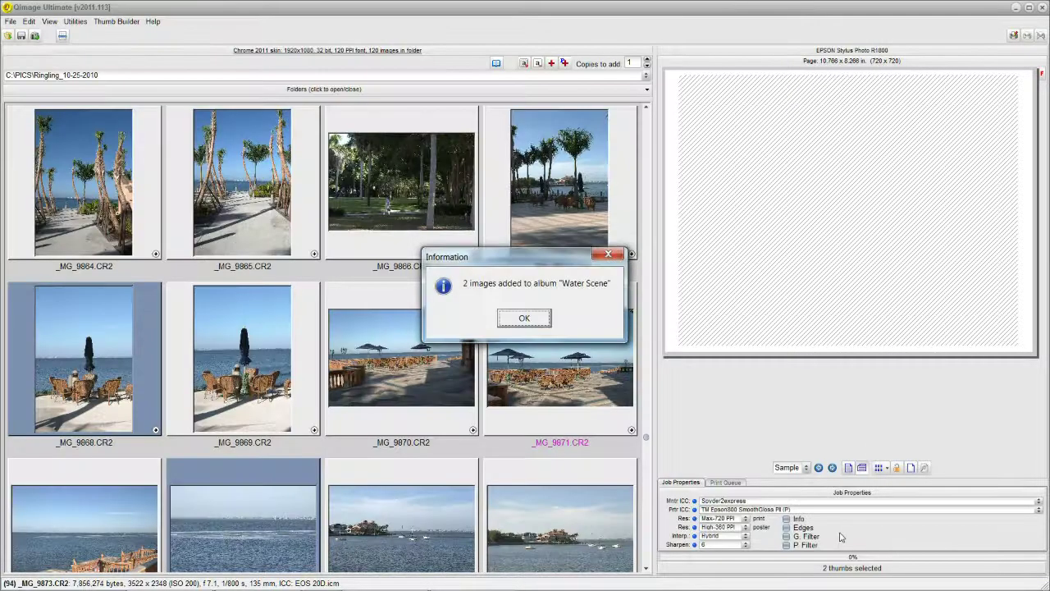
click(525, 318)
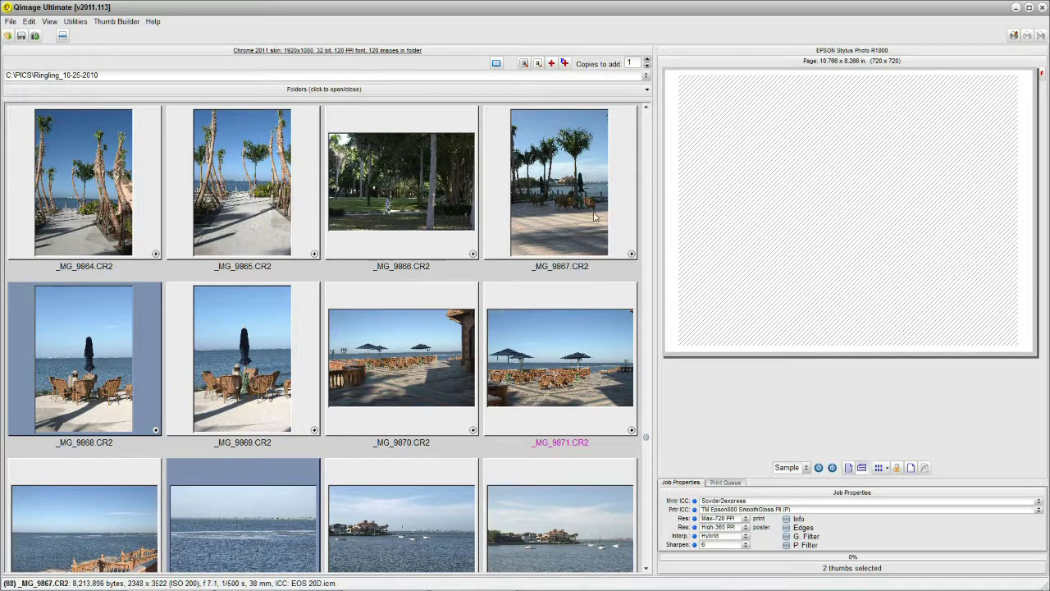
Step: From the C:\PICS\Jette_11-19 folder, add _MG_7048.JPG and _MG_7050.CR2 to Water Scene.alb
click(646, 78)
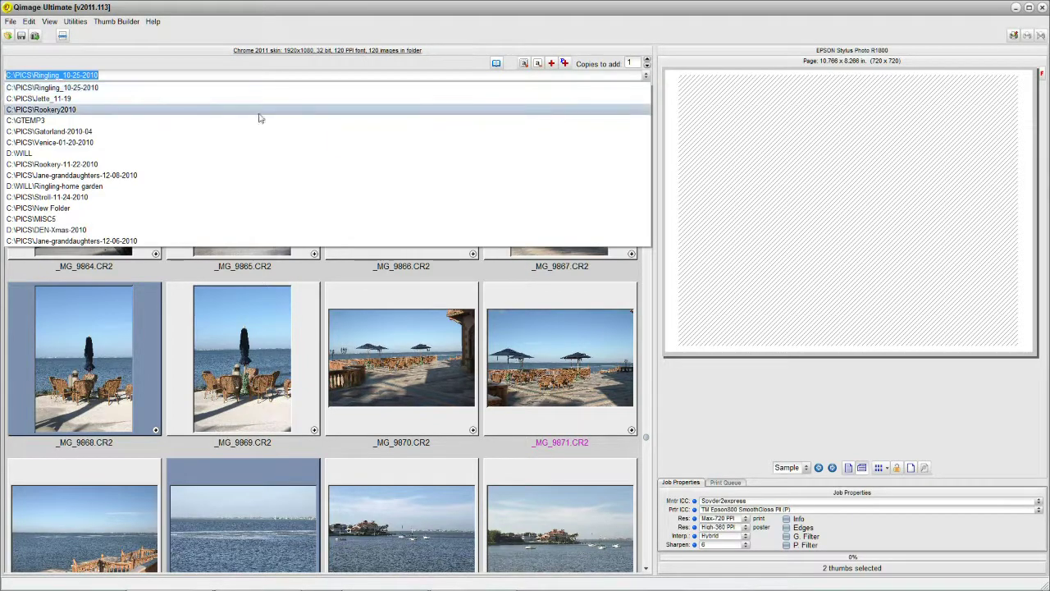
click(156, 99)
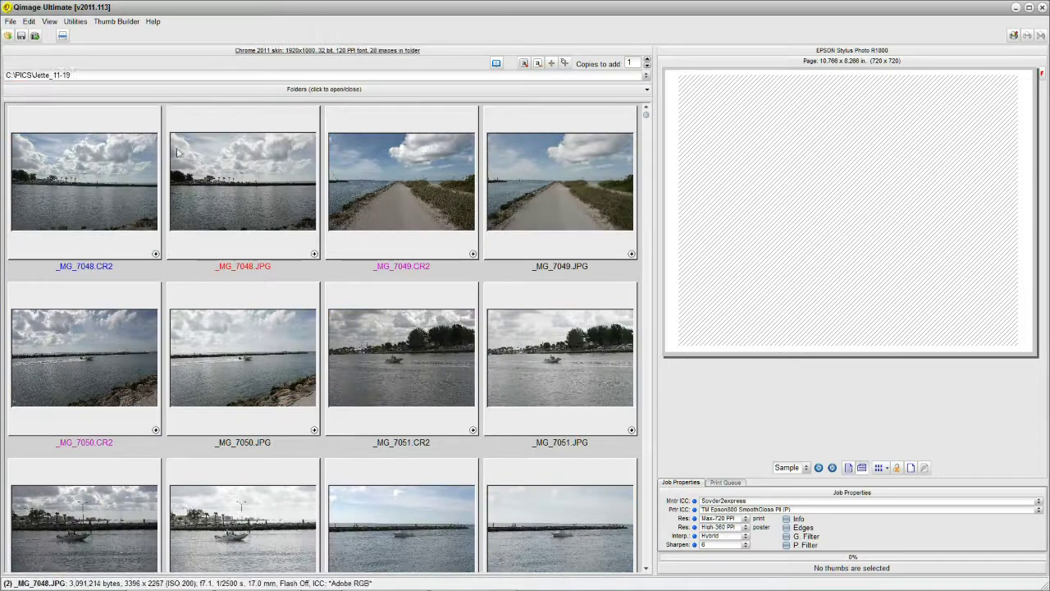
click(223, 197)
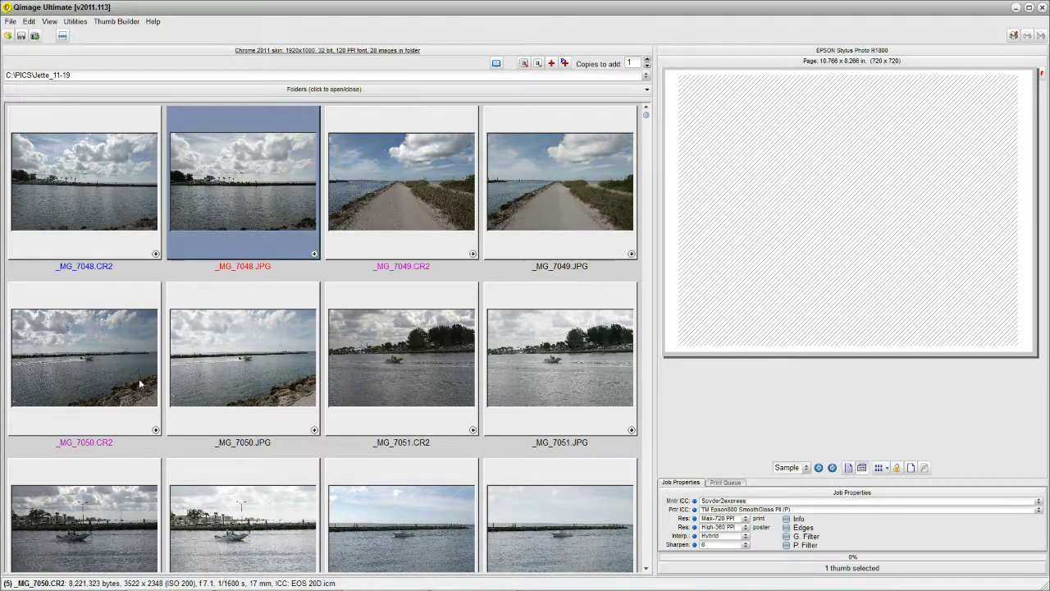
click(103, 376)
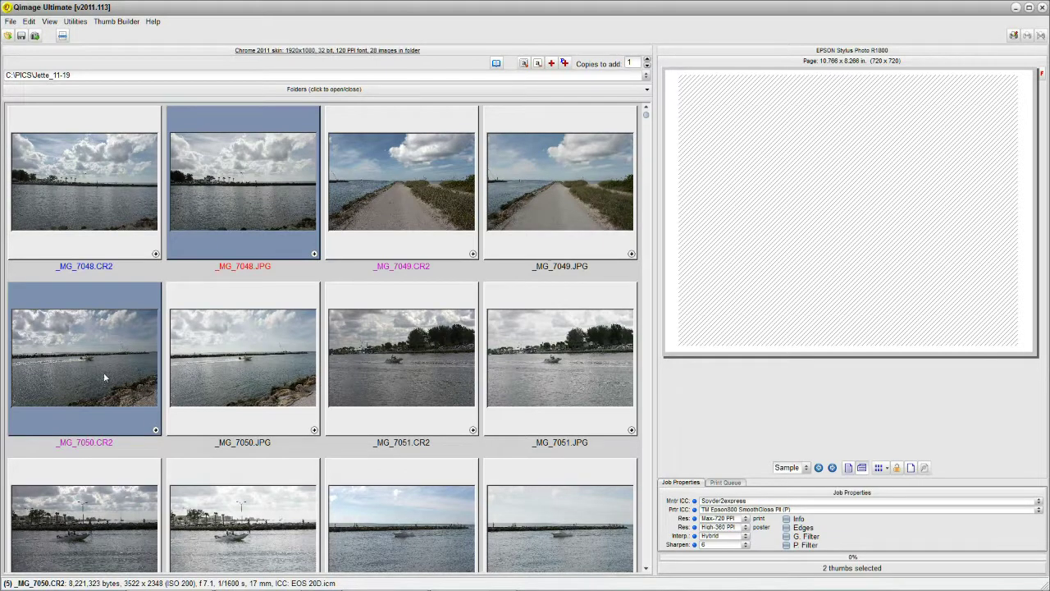
right_click(103, 372)
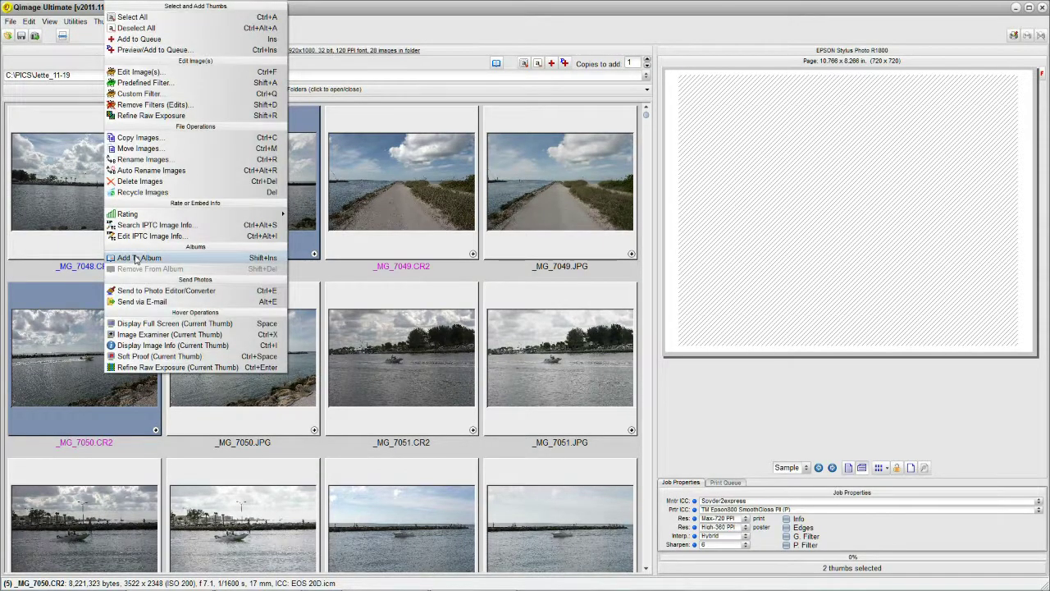
click(136, 259)
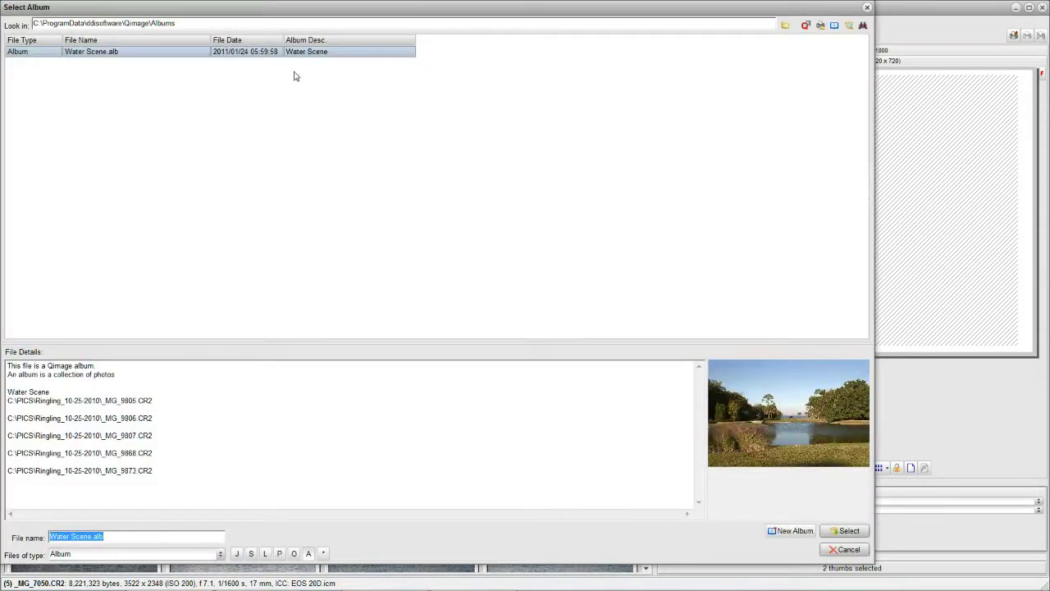
click(237, 54)
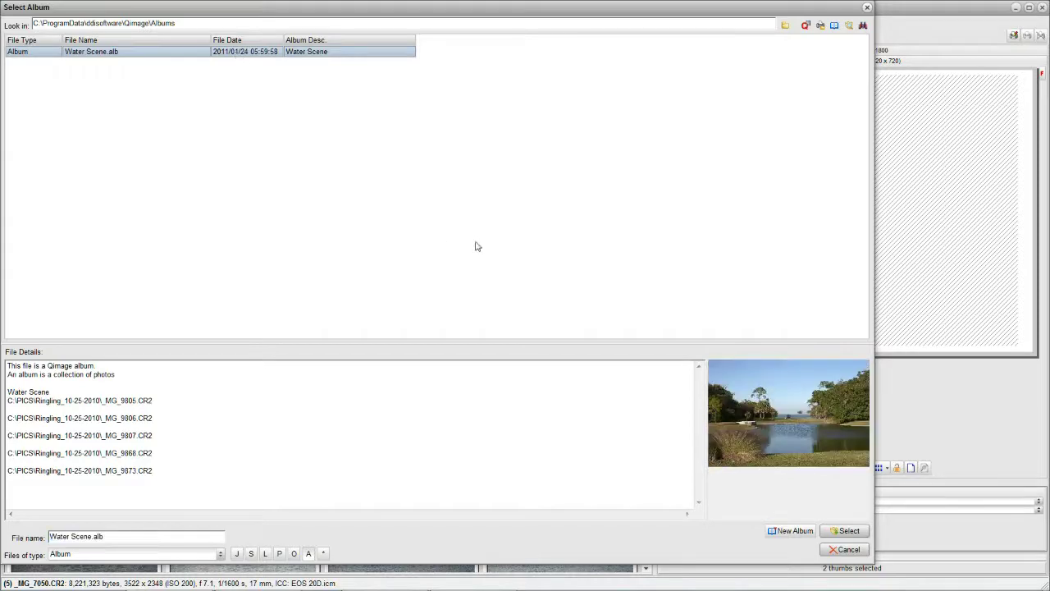
click(845, 532)
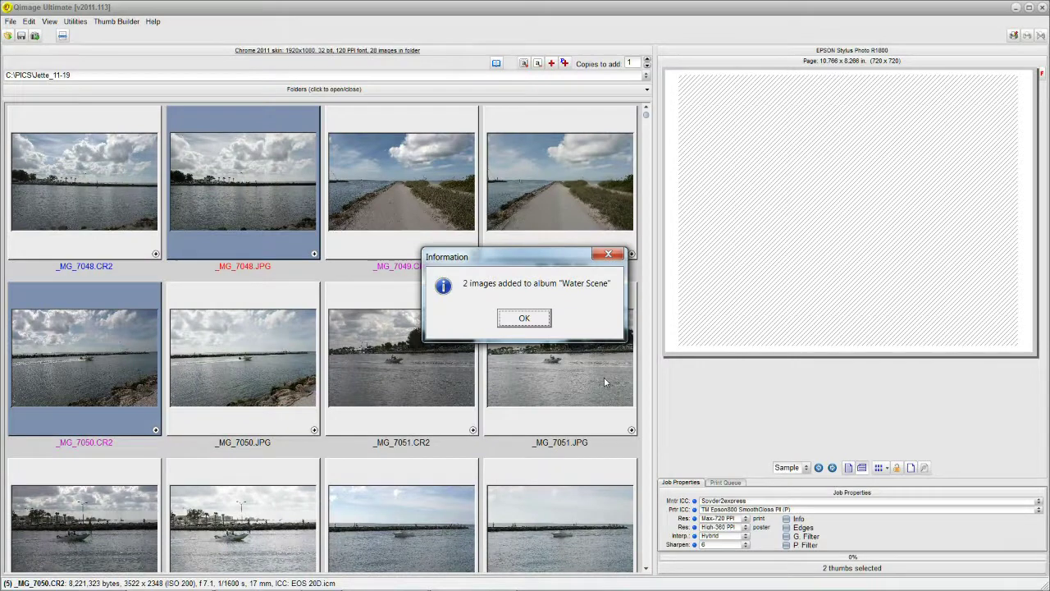
click(535, 318)
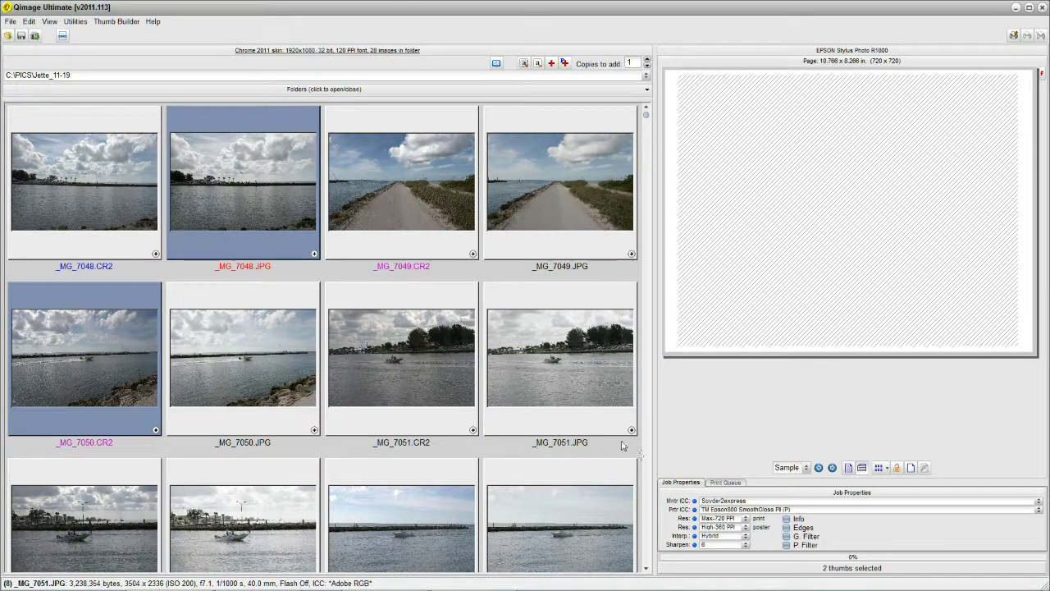
Step: Open the Water Scene.alb album to view its seven photos from both folders
click(496, 64)
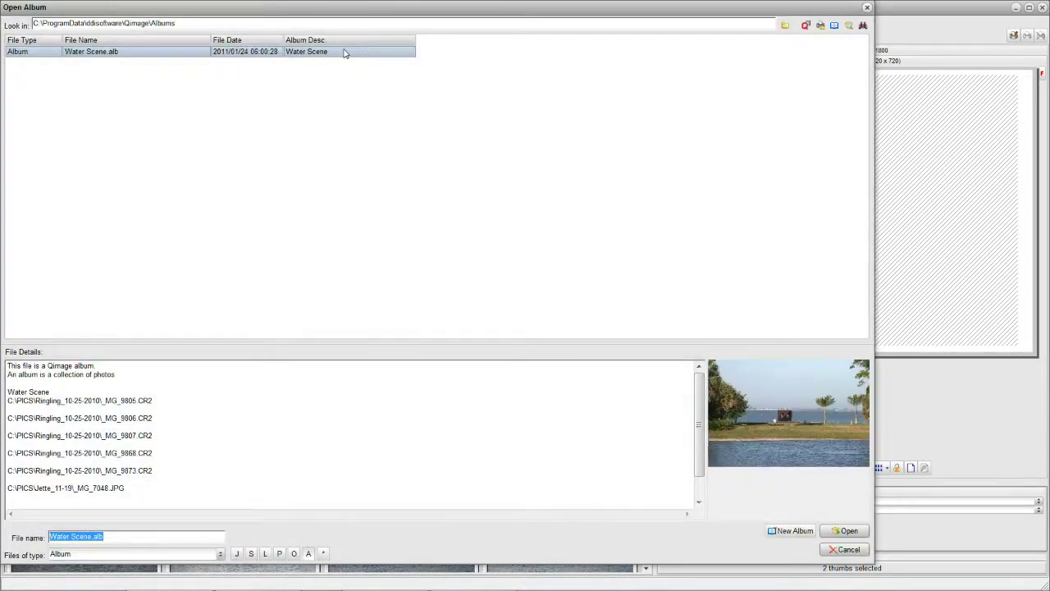
click(344, 50)
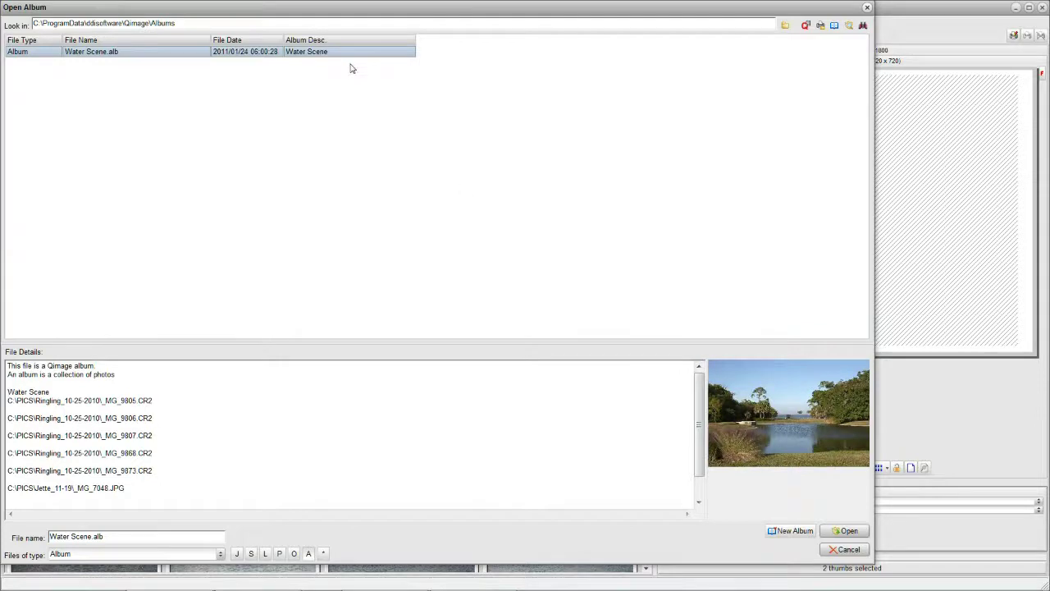
click(845, 532)
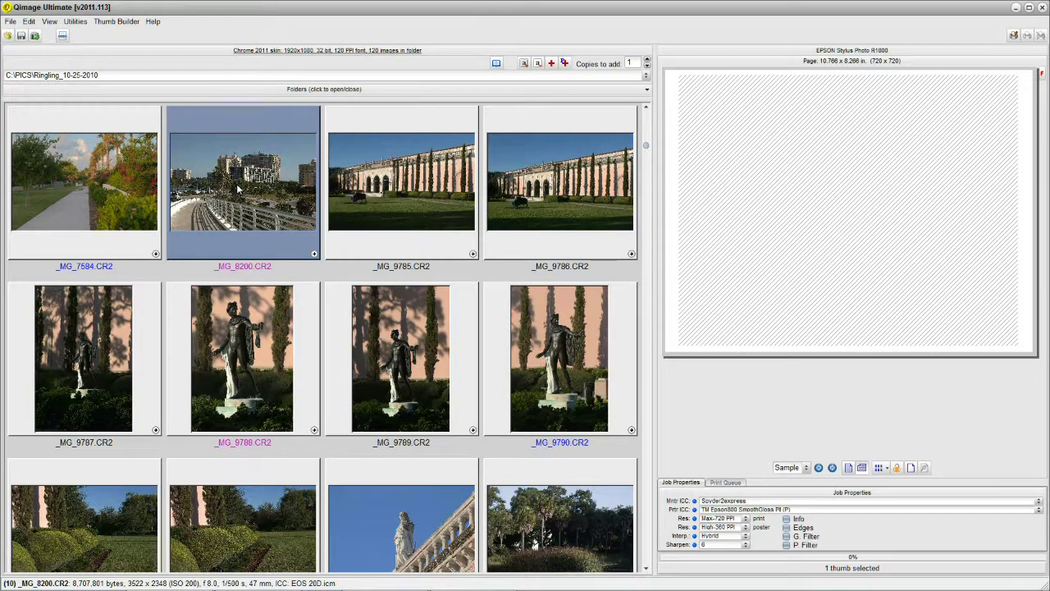
right_click(237, 189)
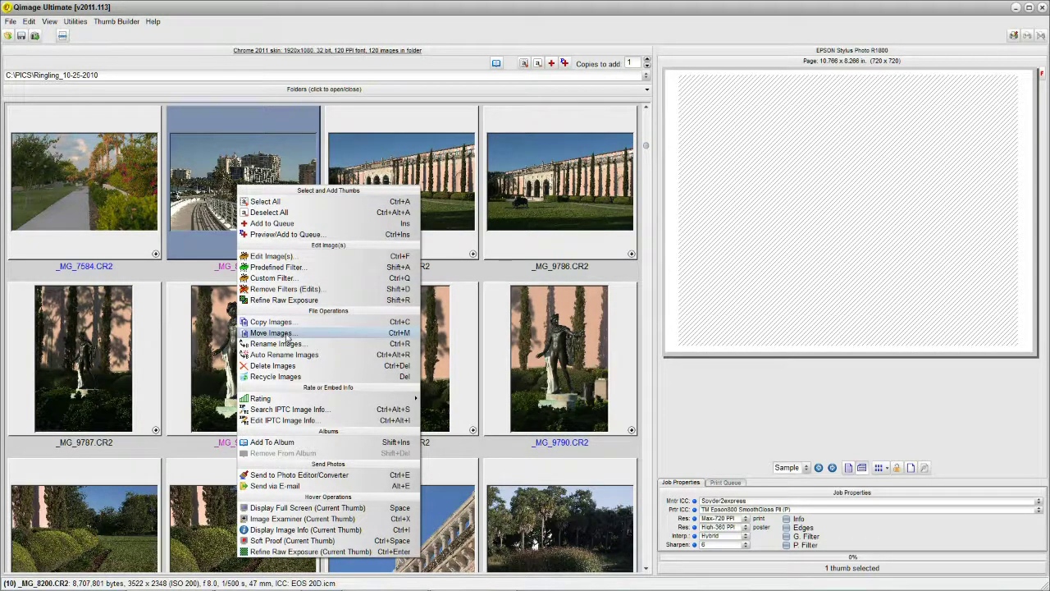
click(288, 334)
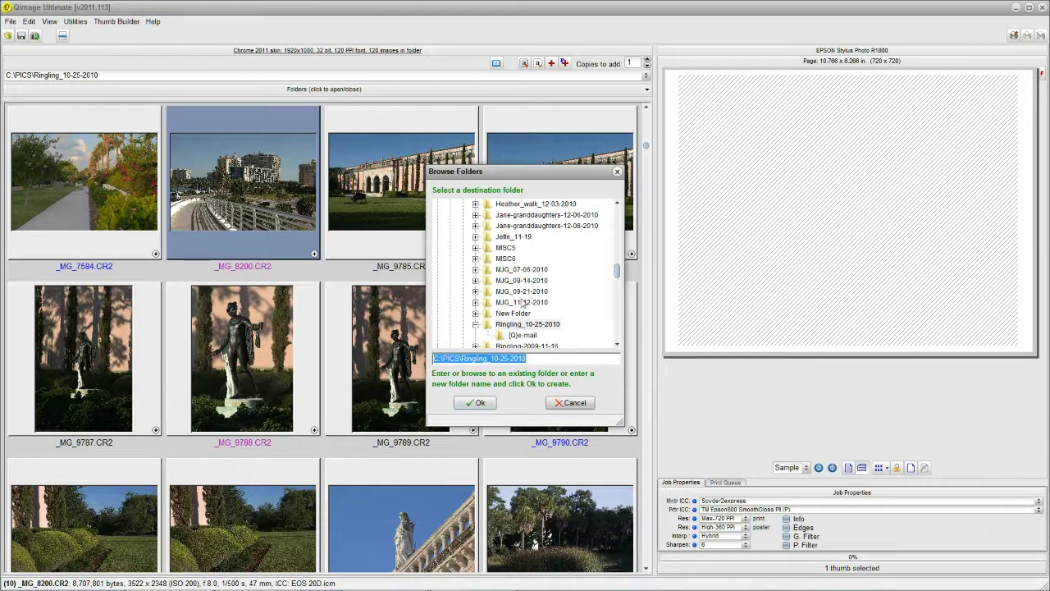
click(574, 402)
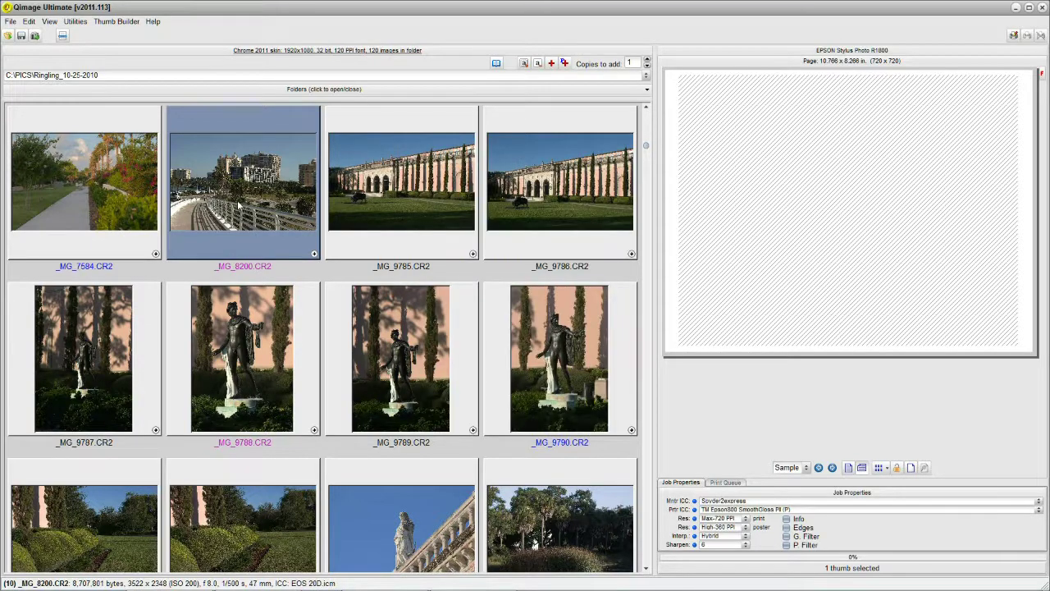
right_click(239, 206)
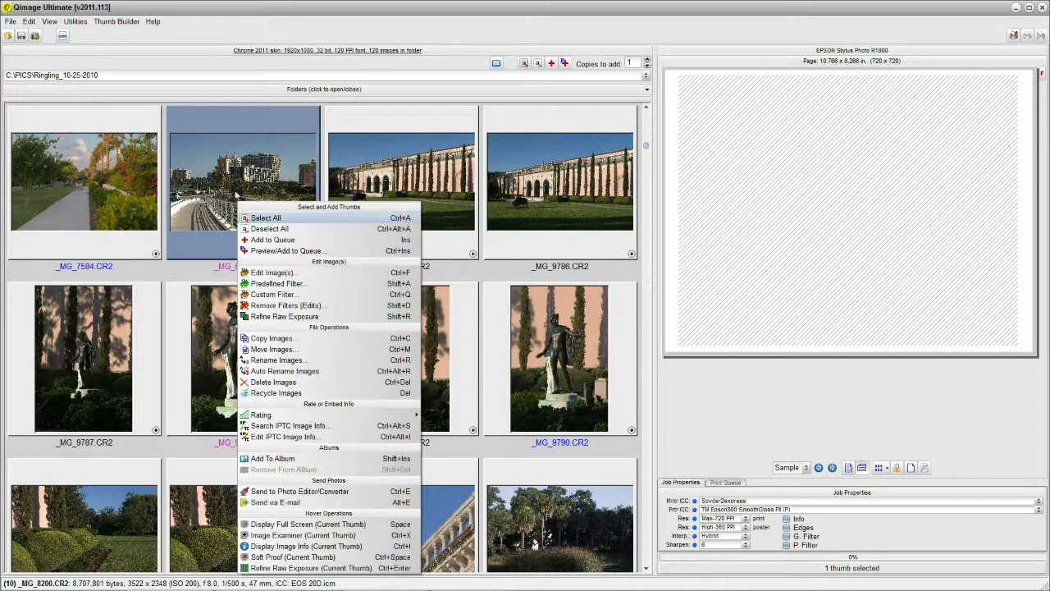
click(269, 339)
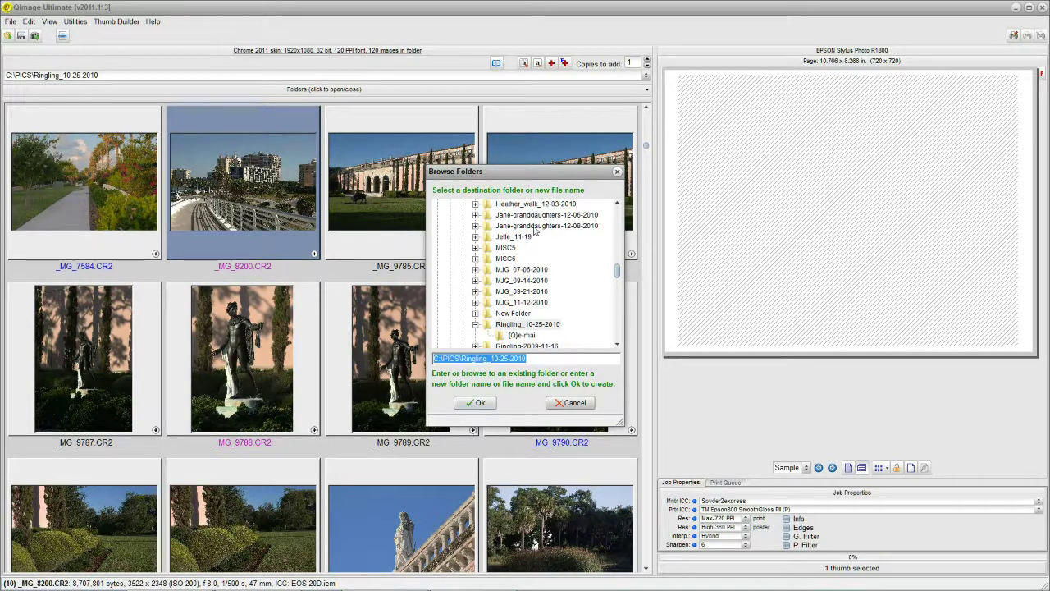
click(584, 402)
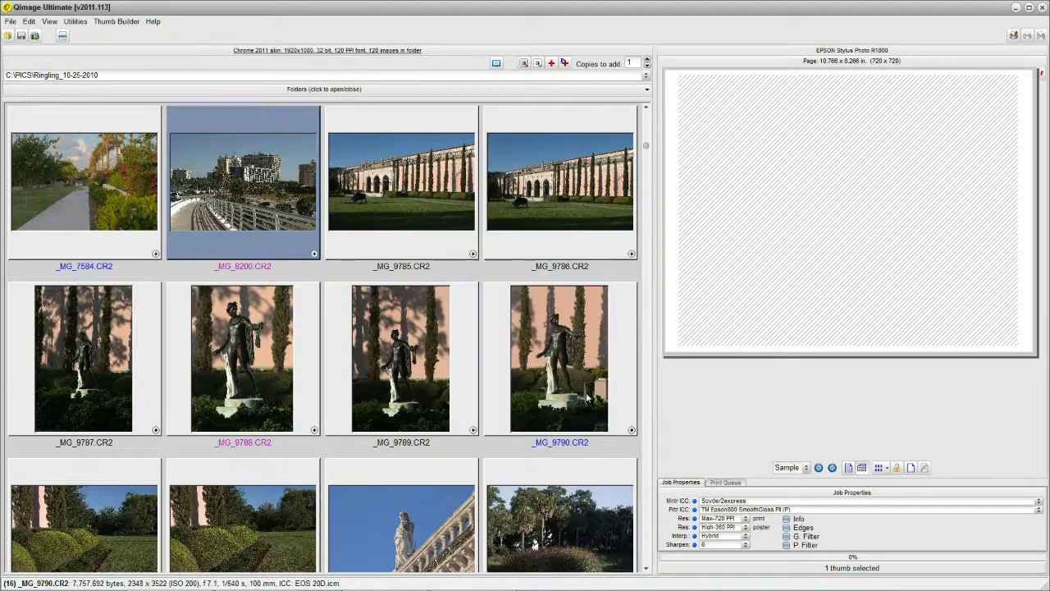
right_click(256, 194)
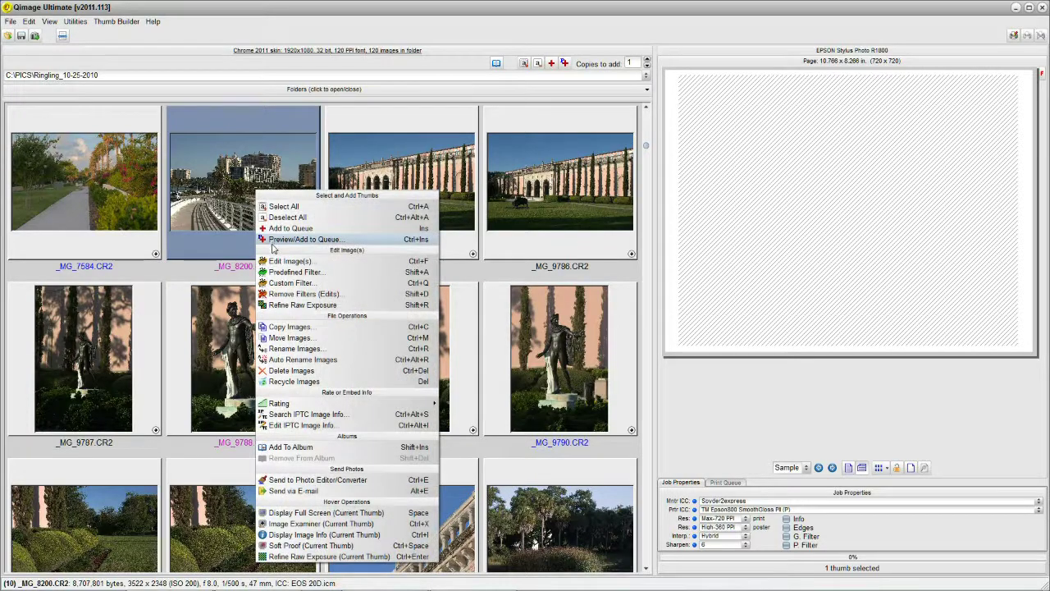
Step: Load the (Q) black and white.flt filter and apply it to _MG_8200.CR2
click(302, 275)
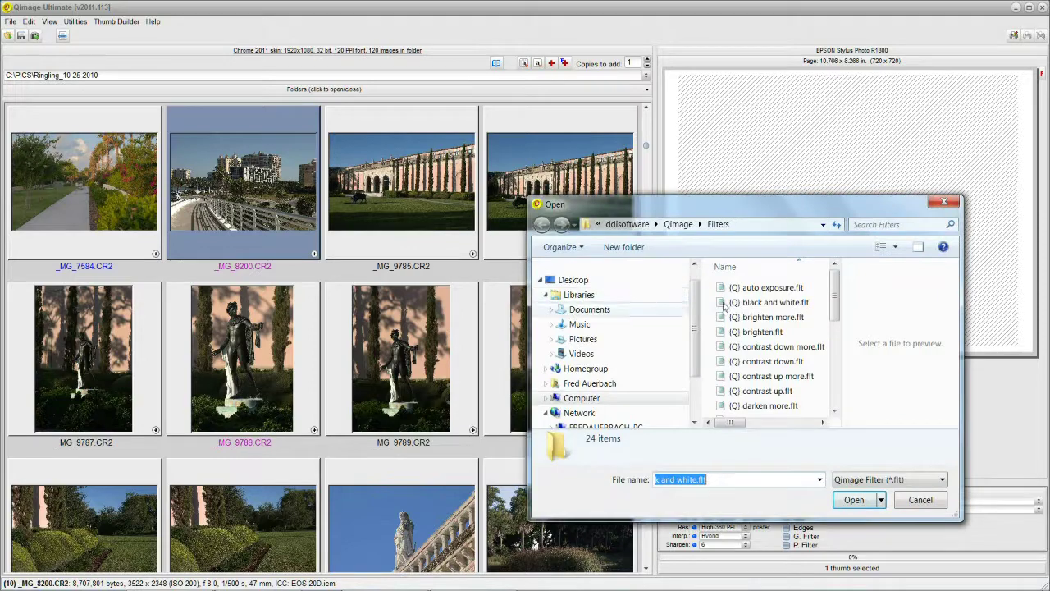
click(764, 303)
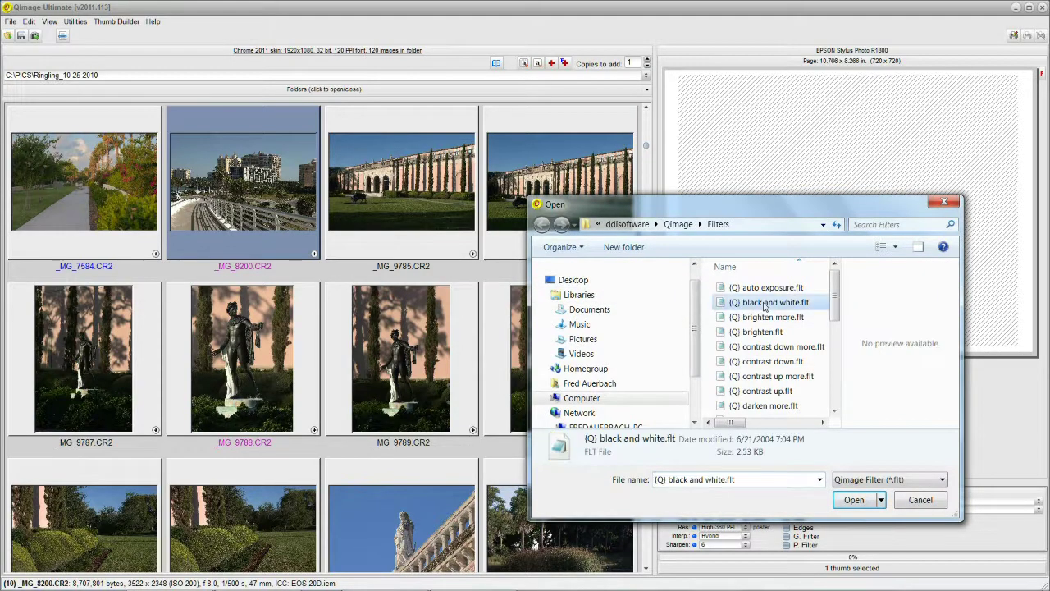
click(862, 501)
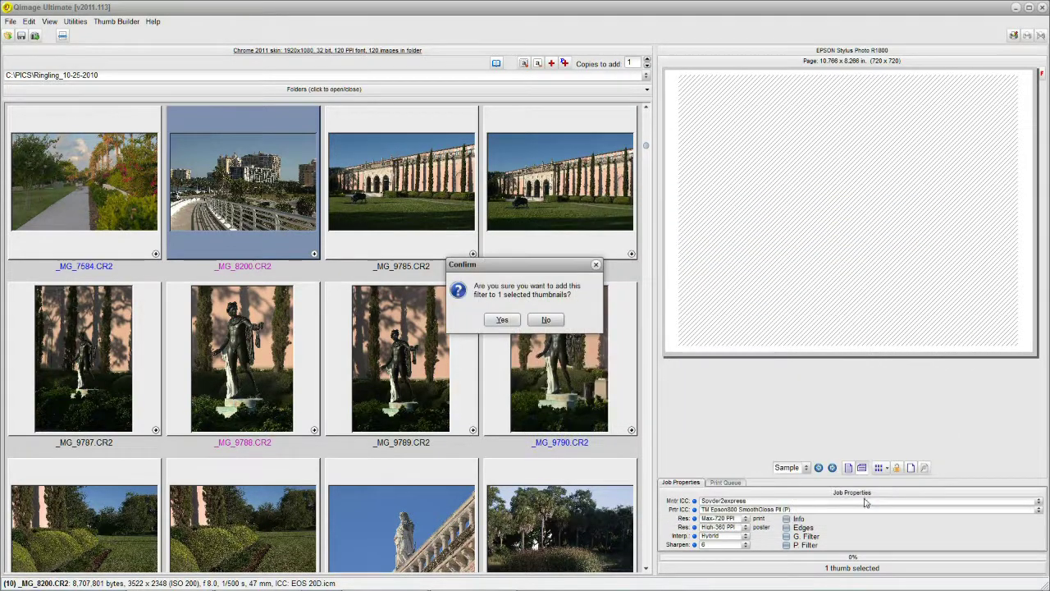
click(501, 320)
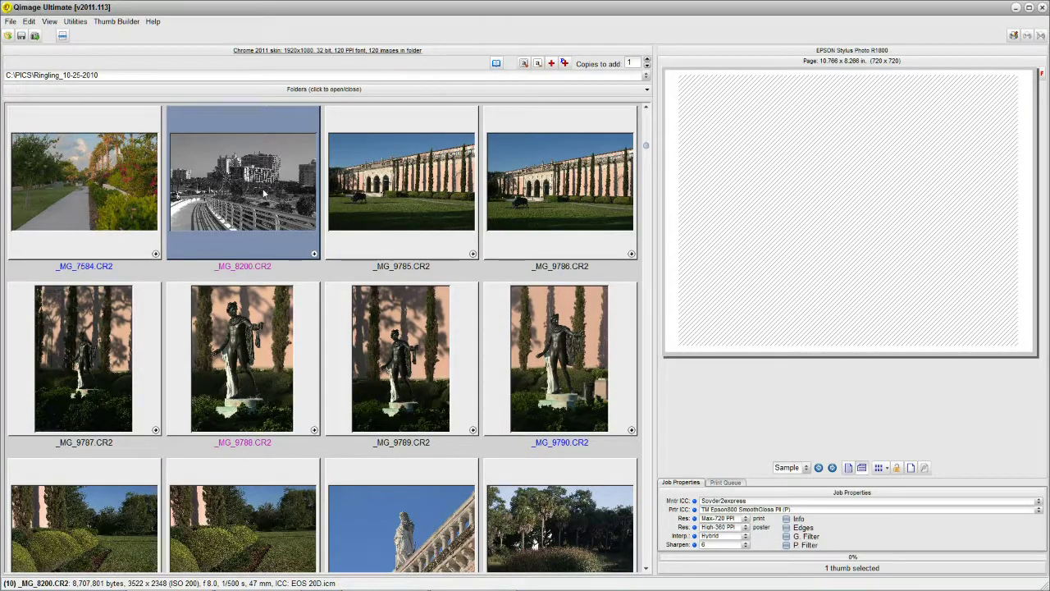
Step: Copy the greyscale _MG_8200.CR2 to a new file named B&W
right_click(262, 193)
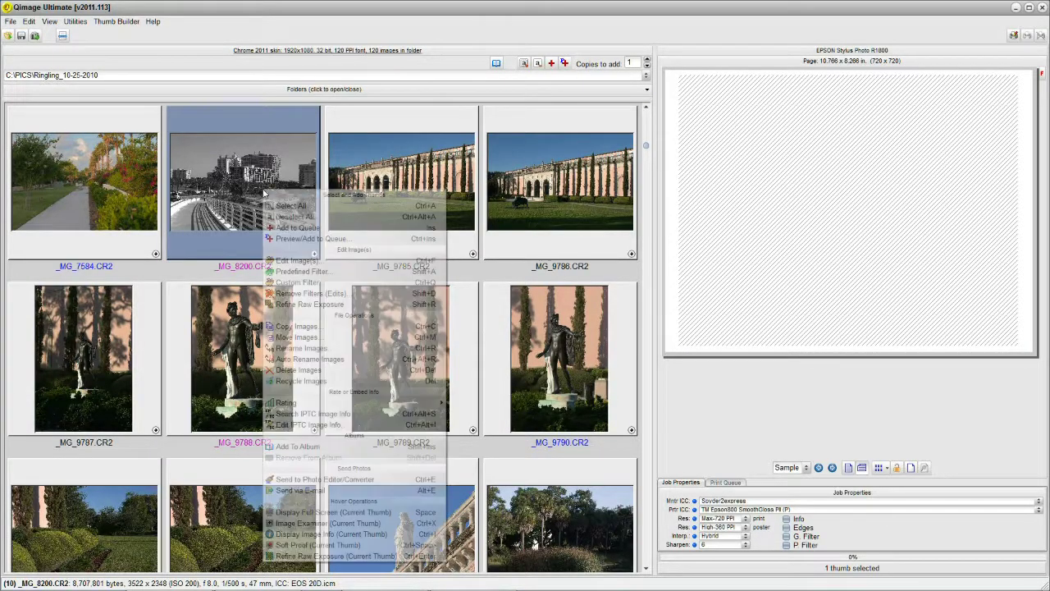
click(297, 325)
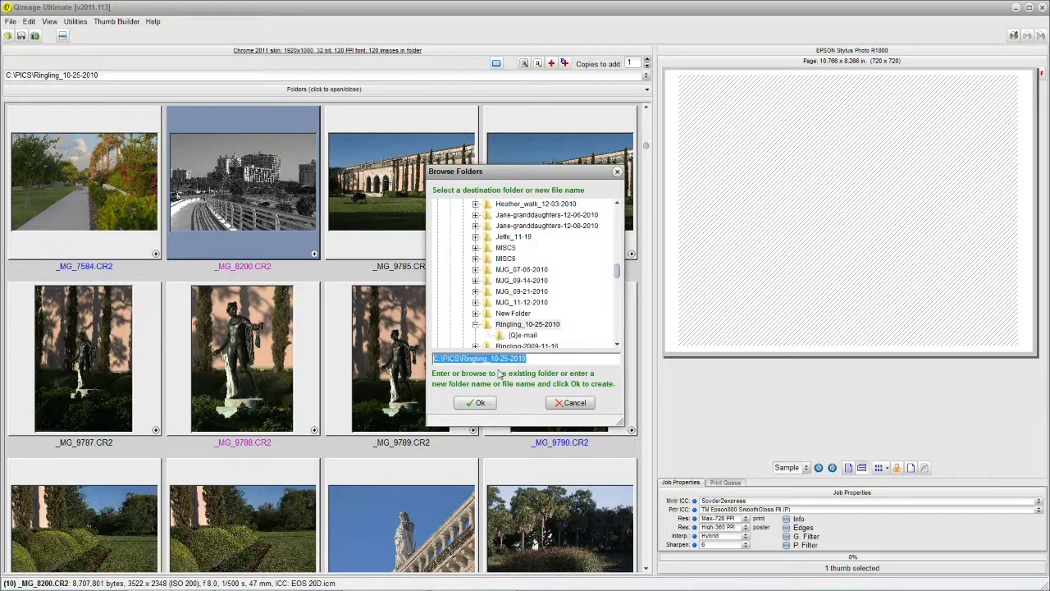
text(B)
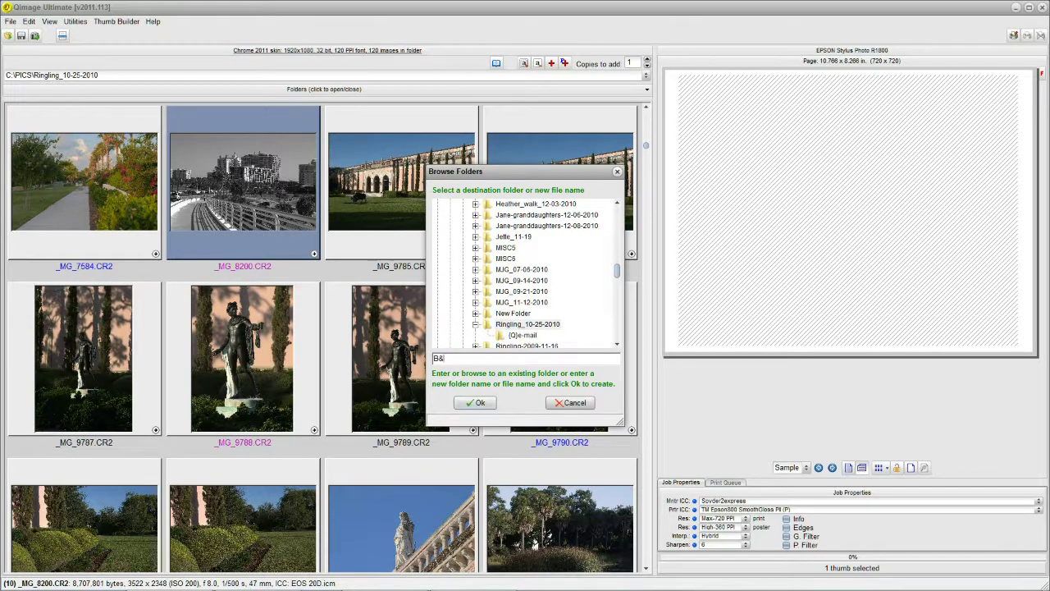
text(&W)
click(484, 403)
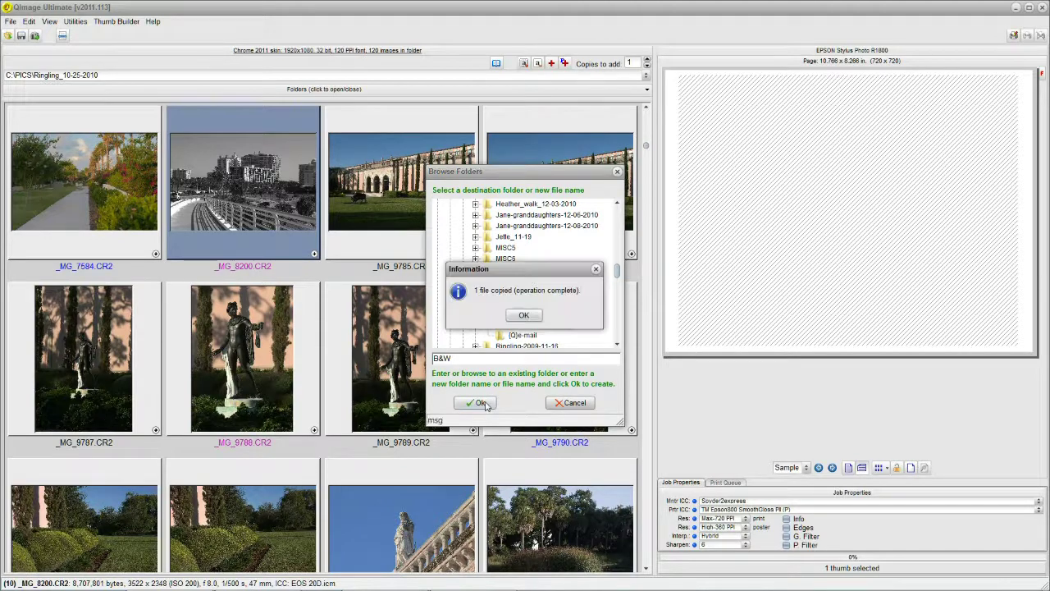
click(524, 317)
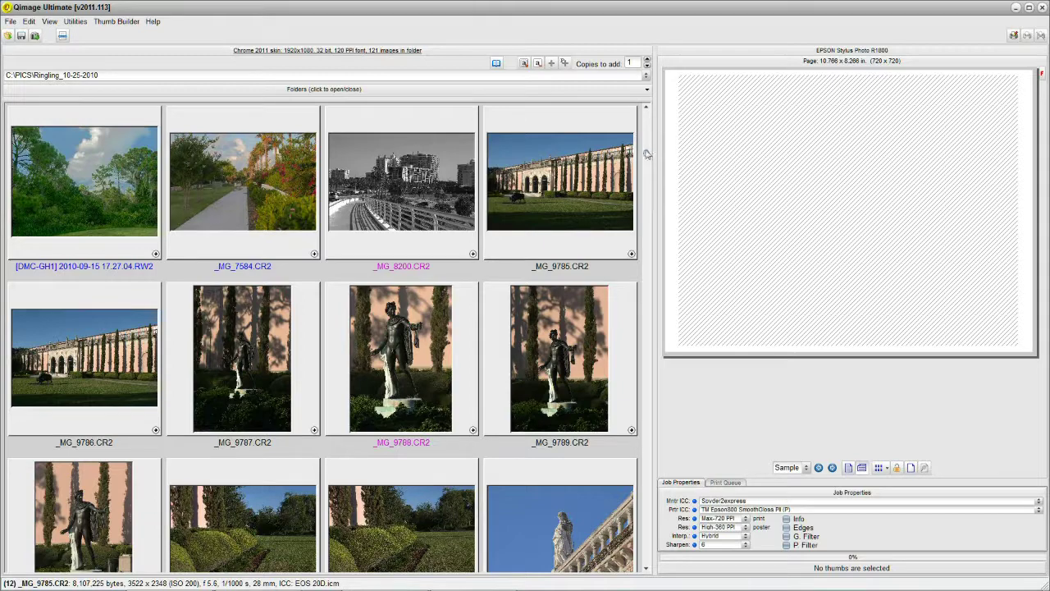
Step: Remove the Sel. Color edit from _MG_8200.CR2 so it returns to full colour
drag(647, 161, 643, 119)
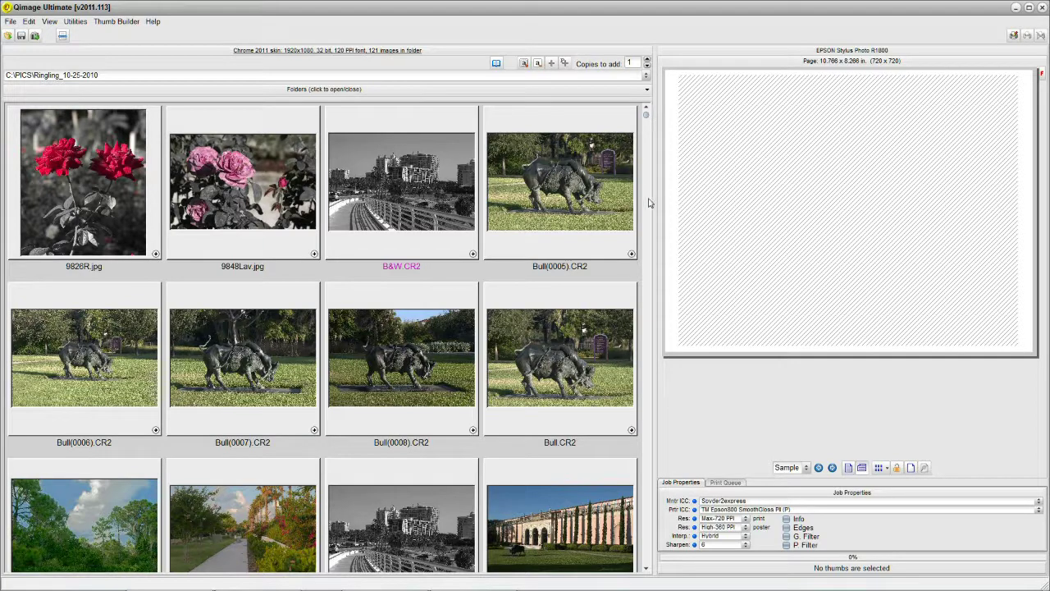
mouse_move(638, 566)
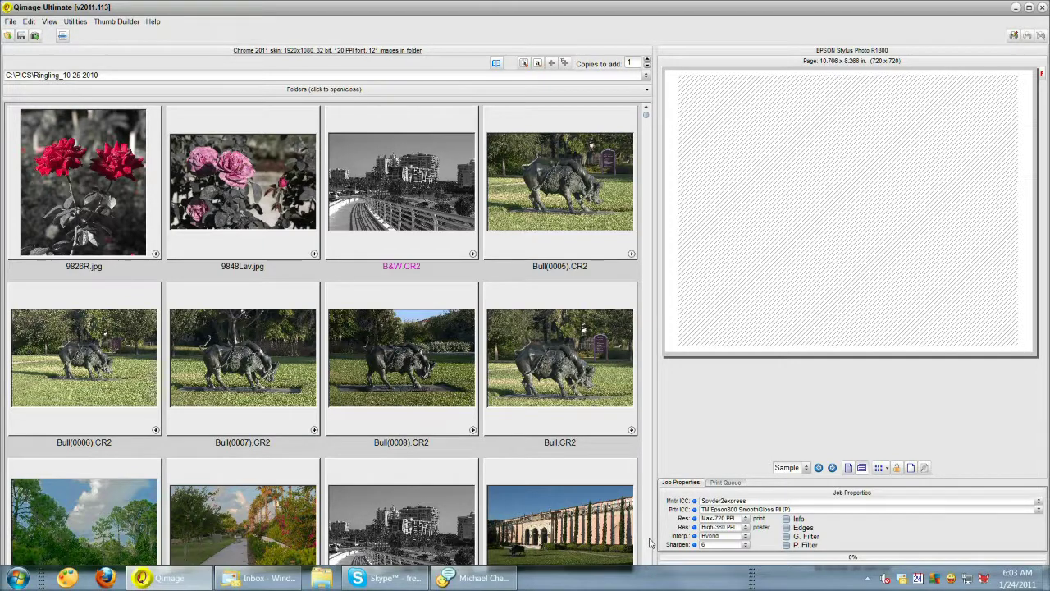
click(646, 569)
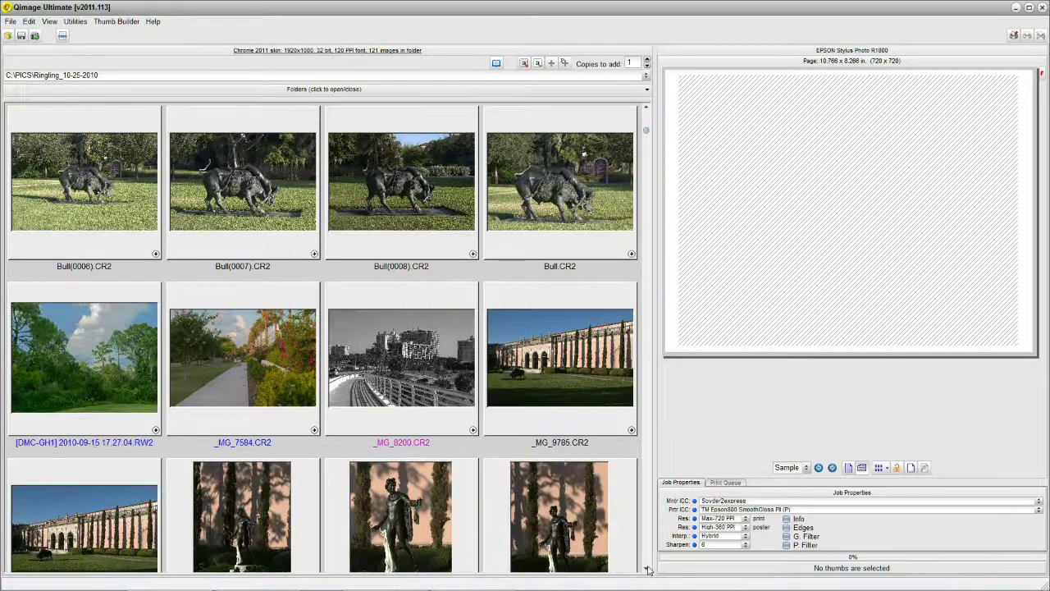
click(425, 358)
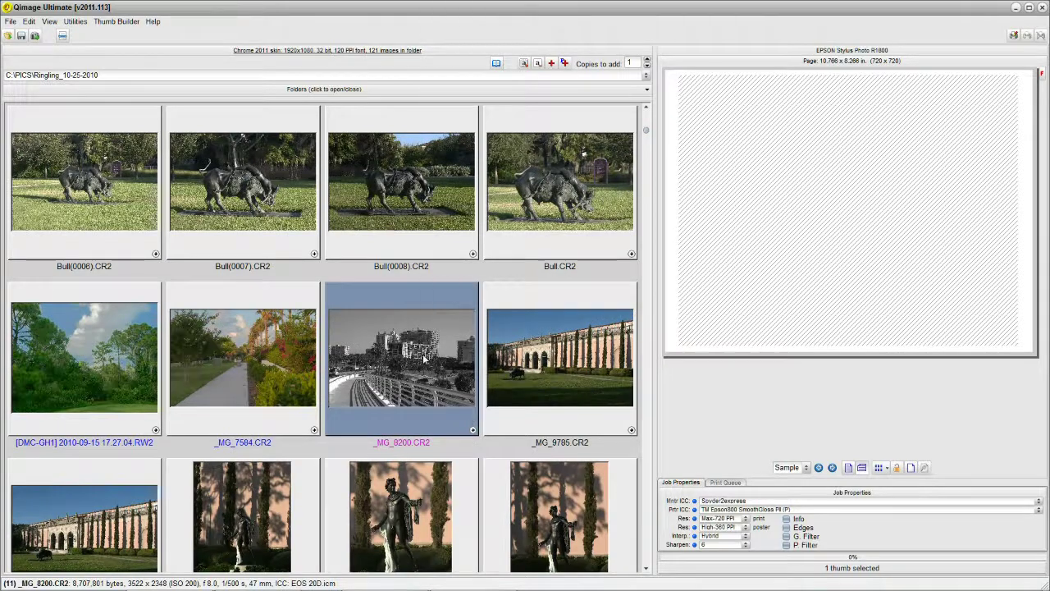
right_click(426, 359)
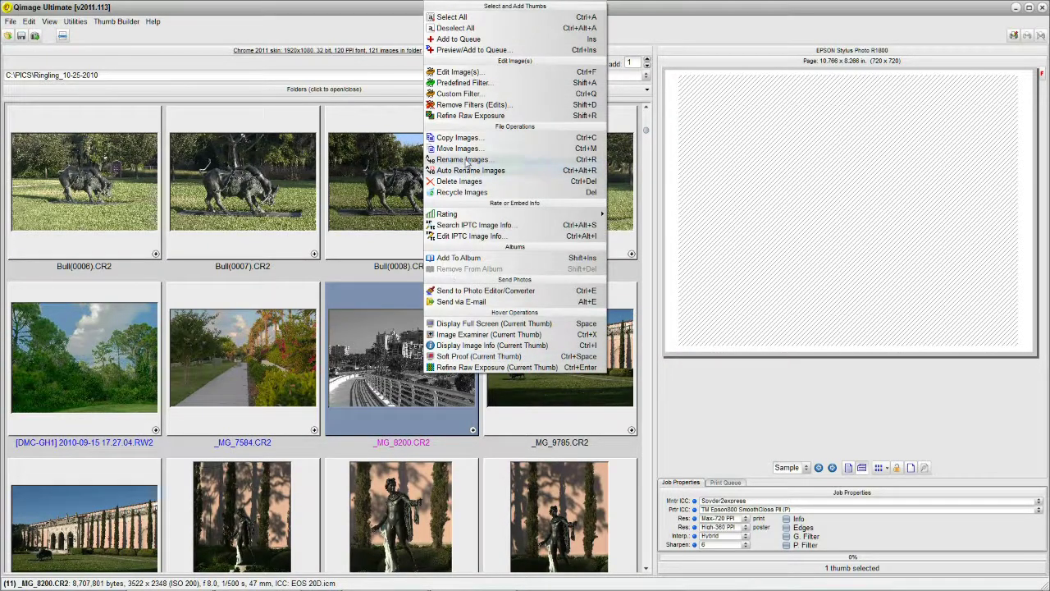
click(458, 105)
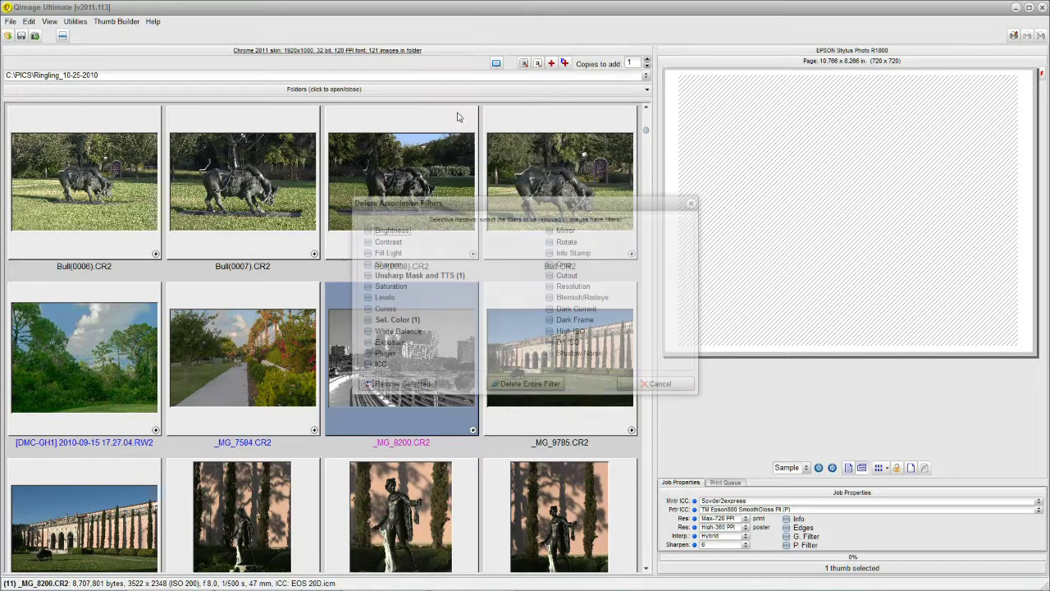
click(368, 320)
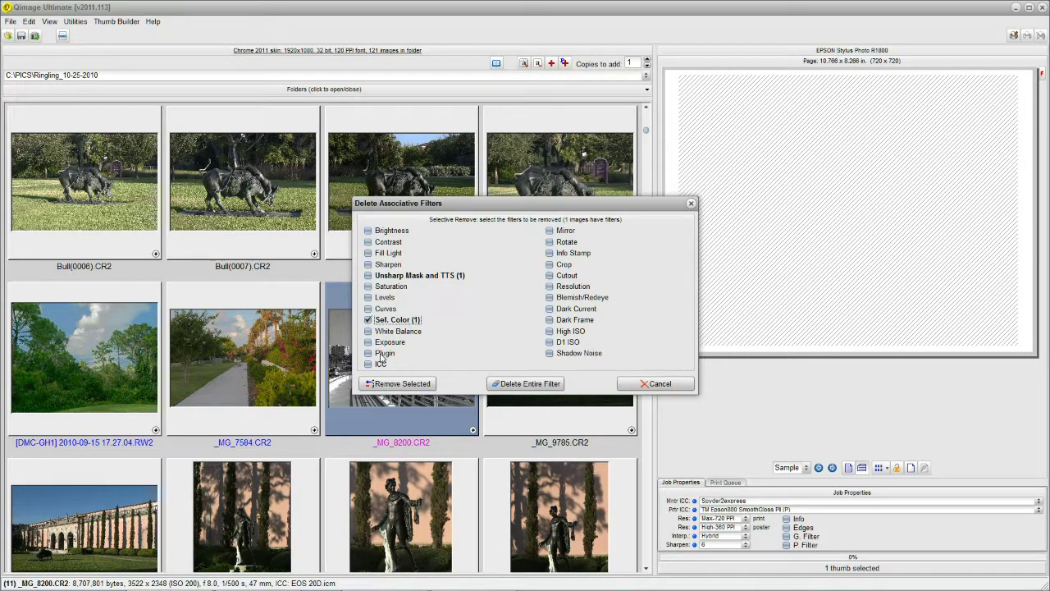
click(383, 391)
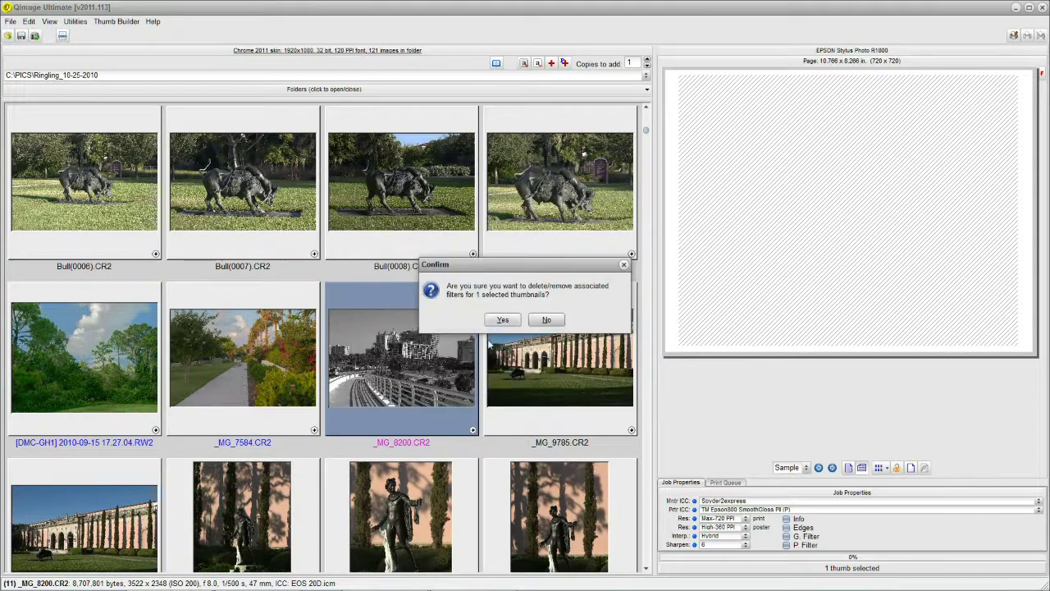
click(508, 319)
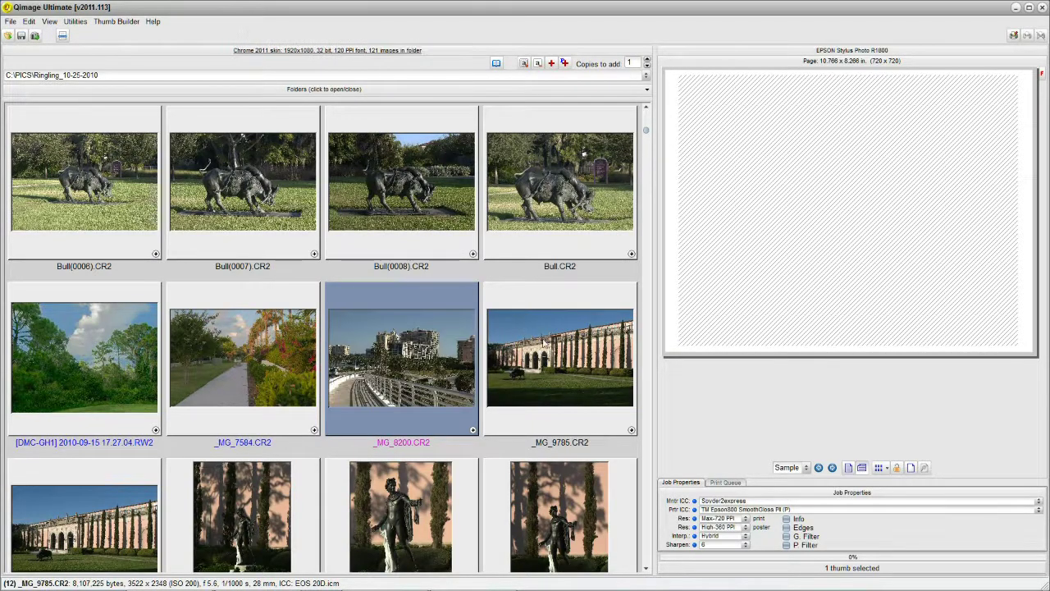
Step: Put the colour _MG_8200 and the B&W.CR2 copy on the print page to compare
click(473, 430)
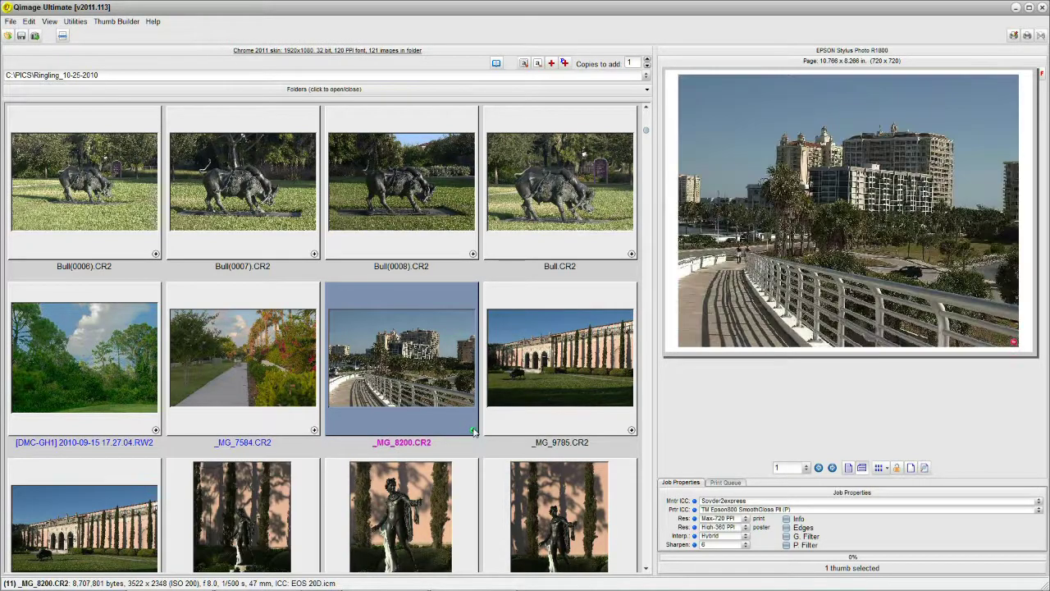
drag(645, 131, 646, 115)
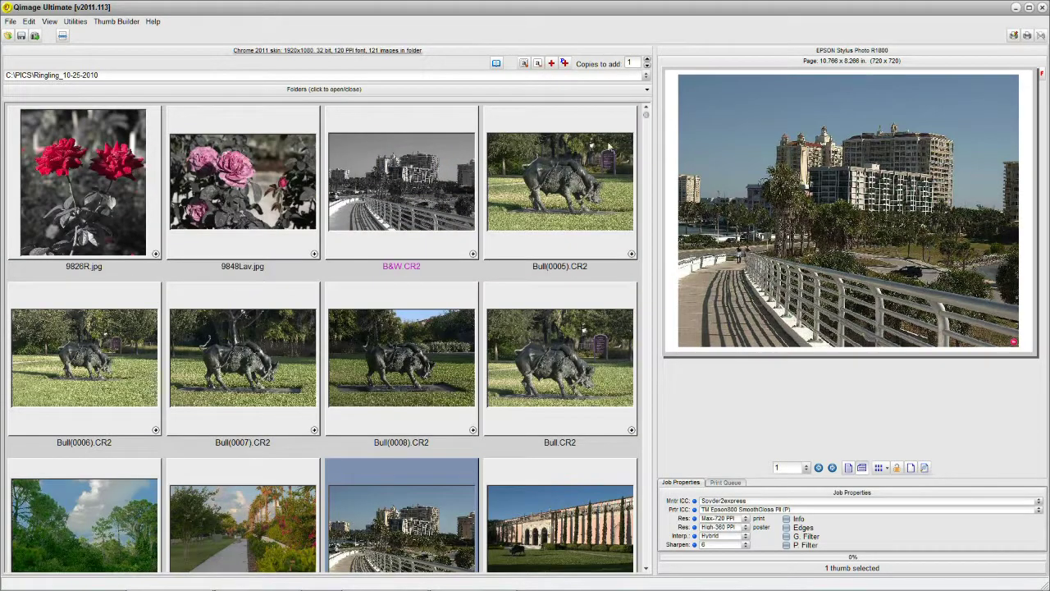
click(475, 254)
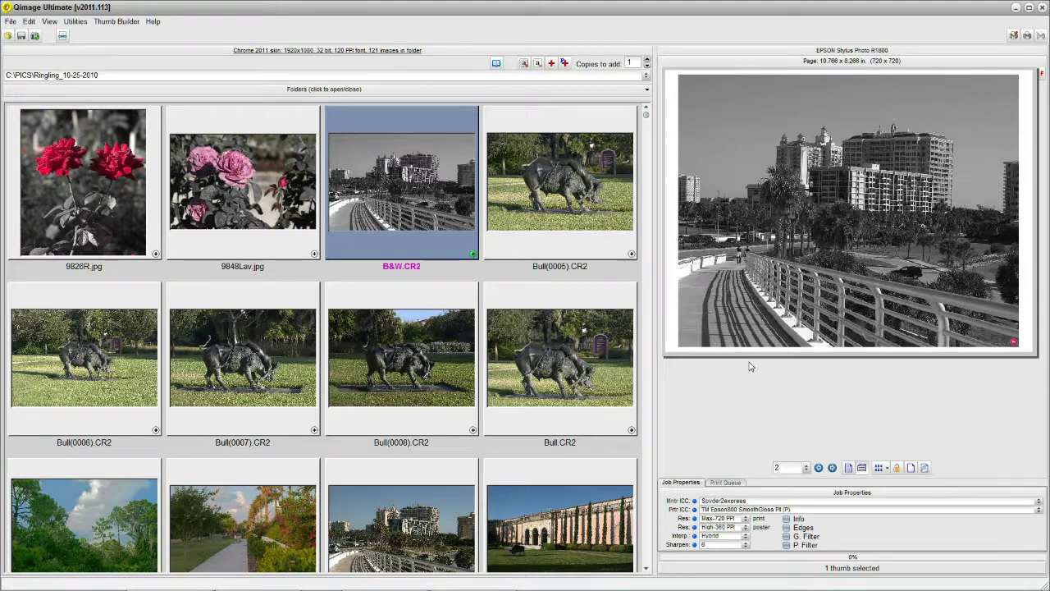
Step: Clear the thumbnail selection and remove both prints from the print page
key(ctrl+u)
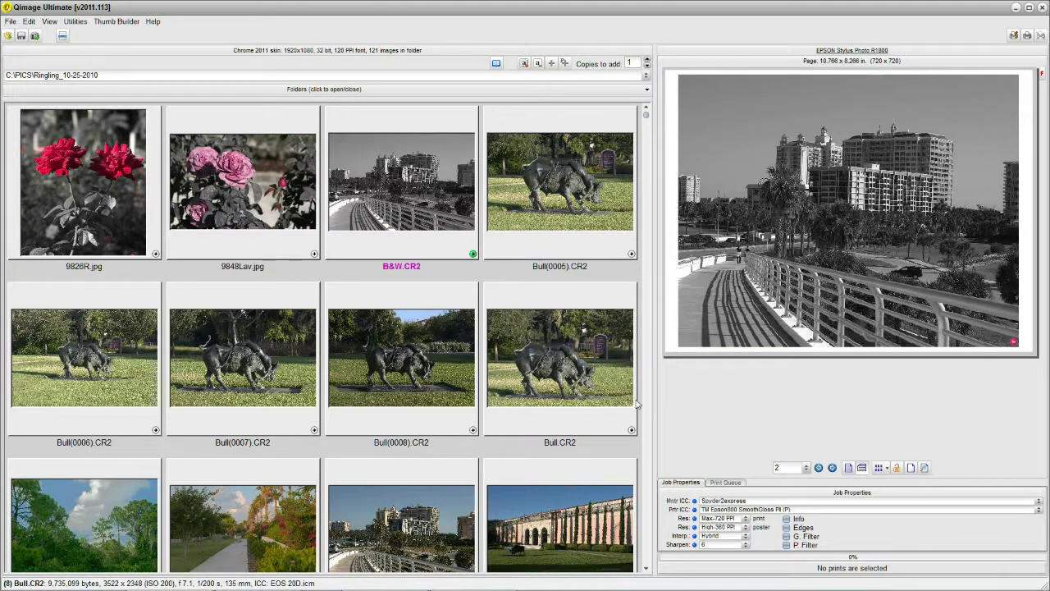
click(1014, 344)
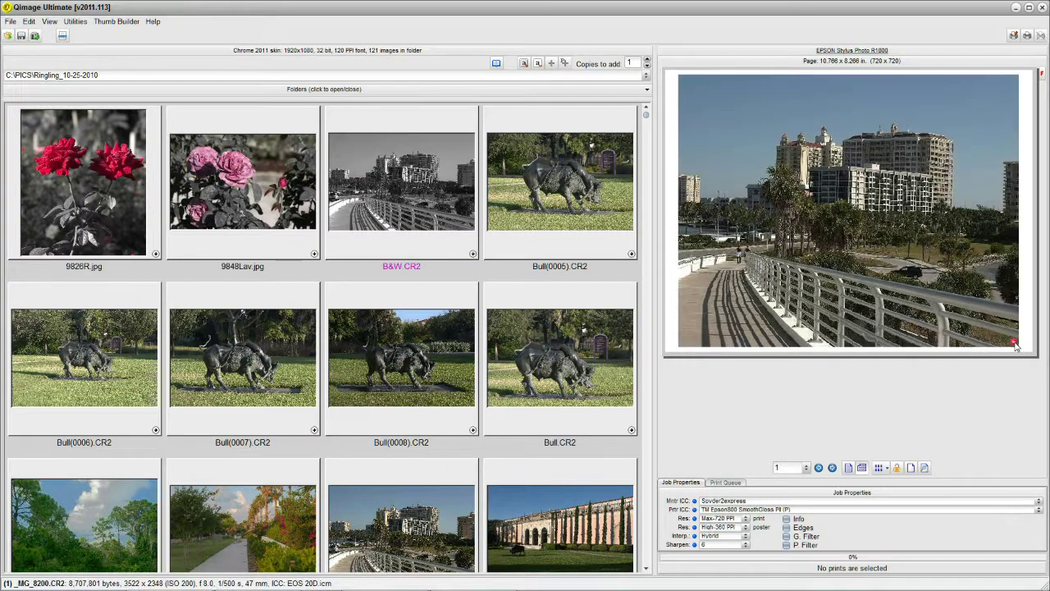
click(1015, 343)
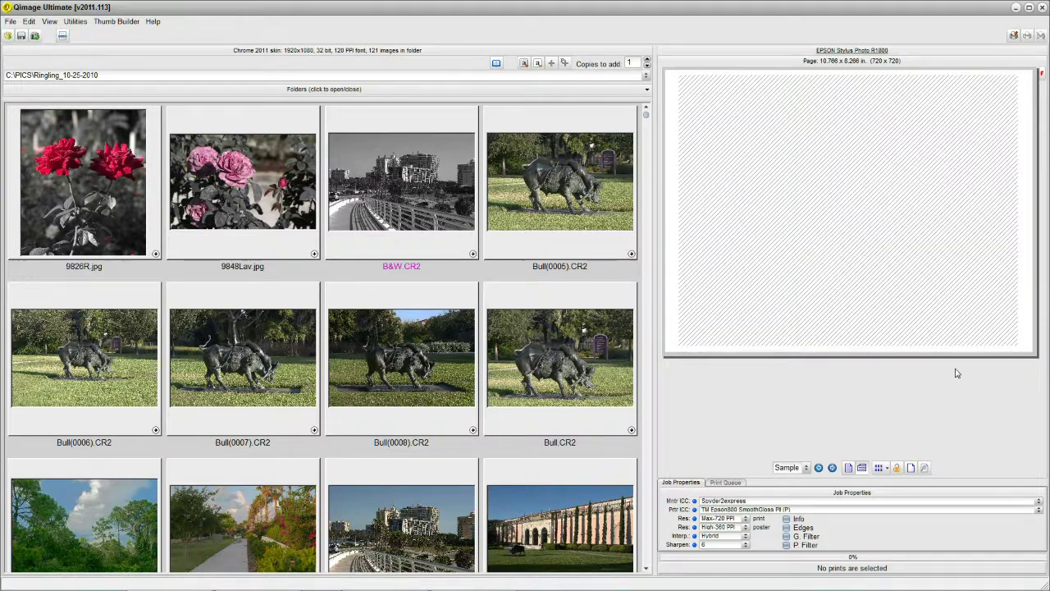
right_click(423, 348)
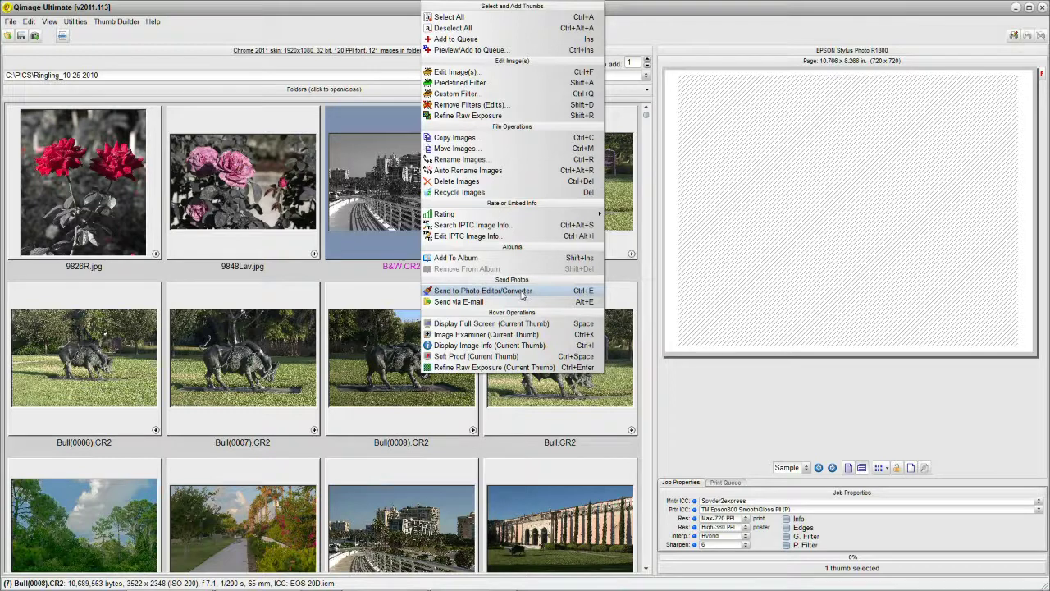
click(668, 420)
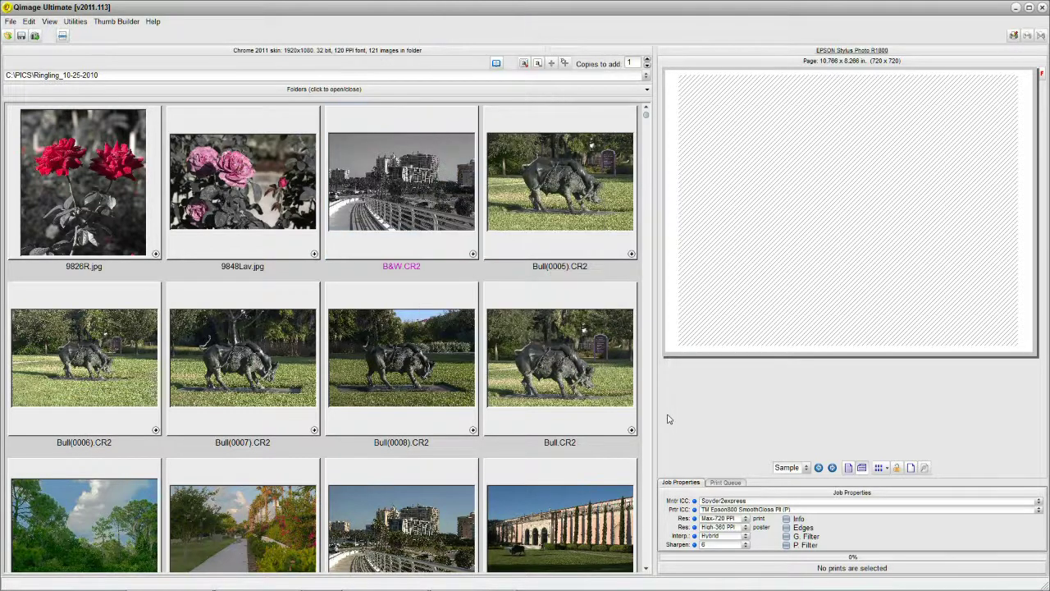